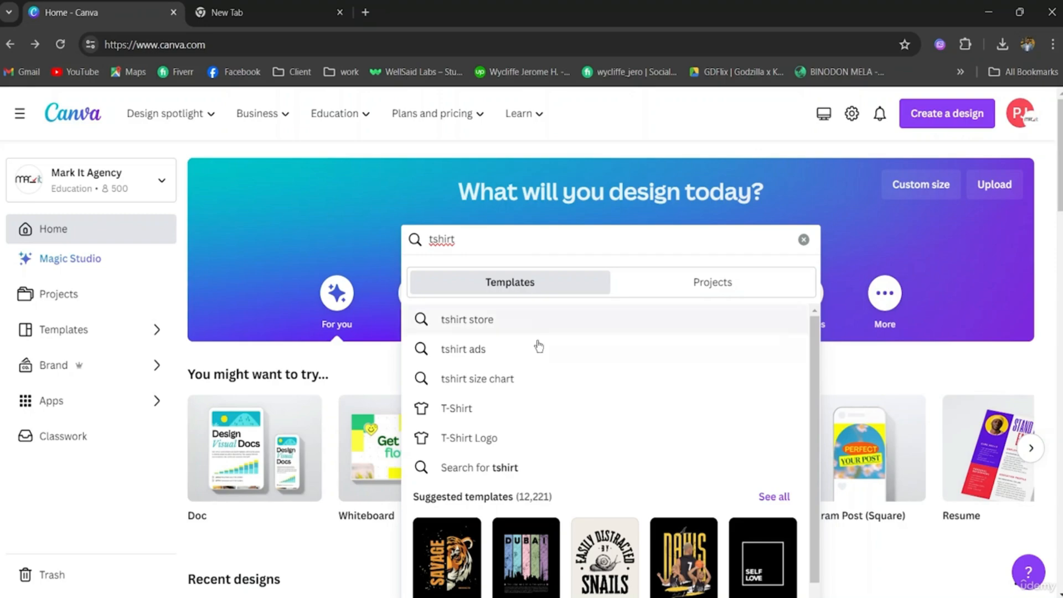
- Open the T-Shirt template category and create a blank T-Shirt design
click(475, 414)
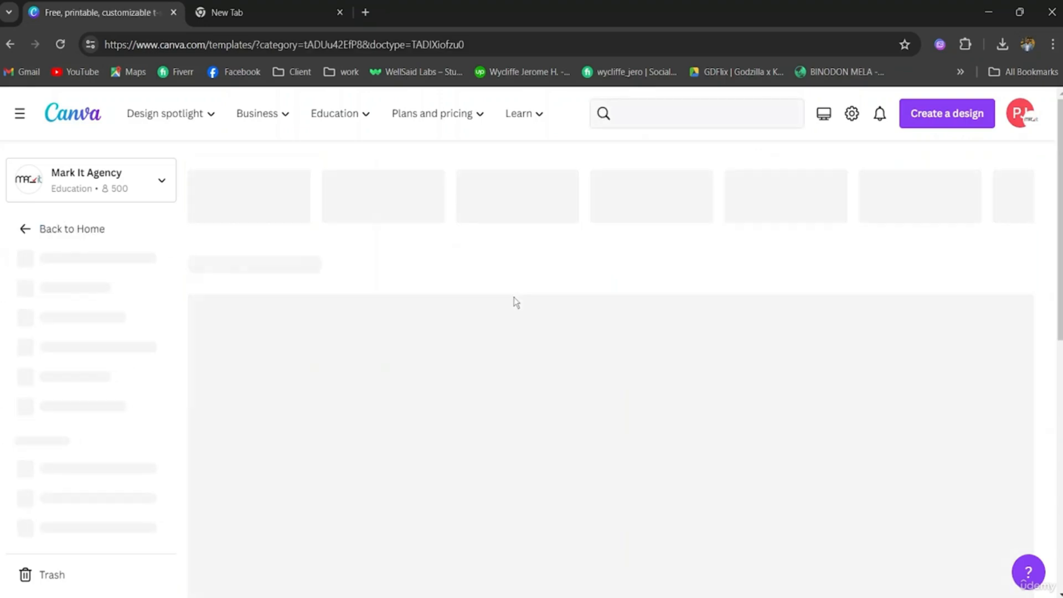
scroll(423, 433, down, 9)
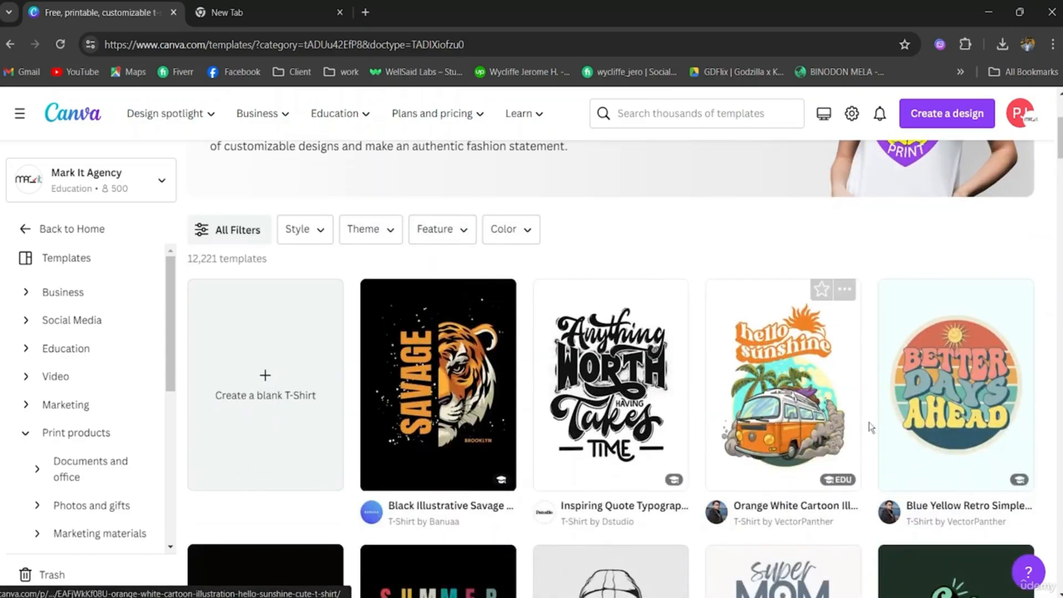
scroll(560, 432, down, 10)
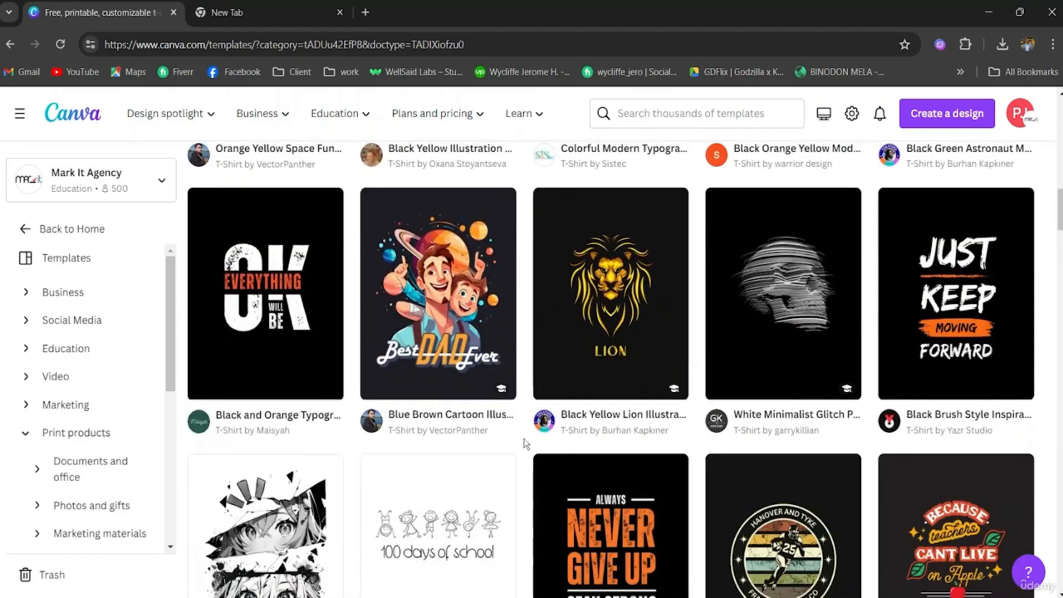
scroll(526, 443, down, 7)
scroll(527, 443, up, 20)
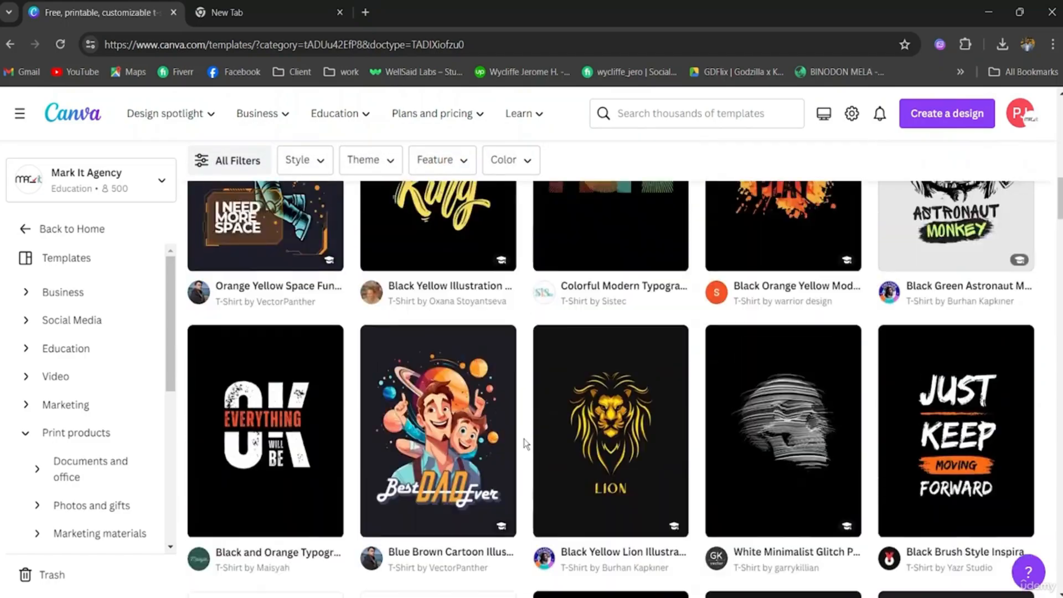
scroll(526, 443, up, 2)
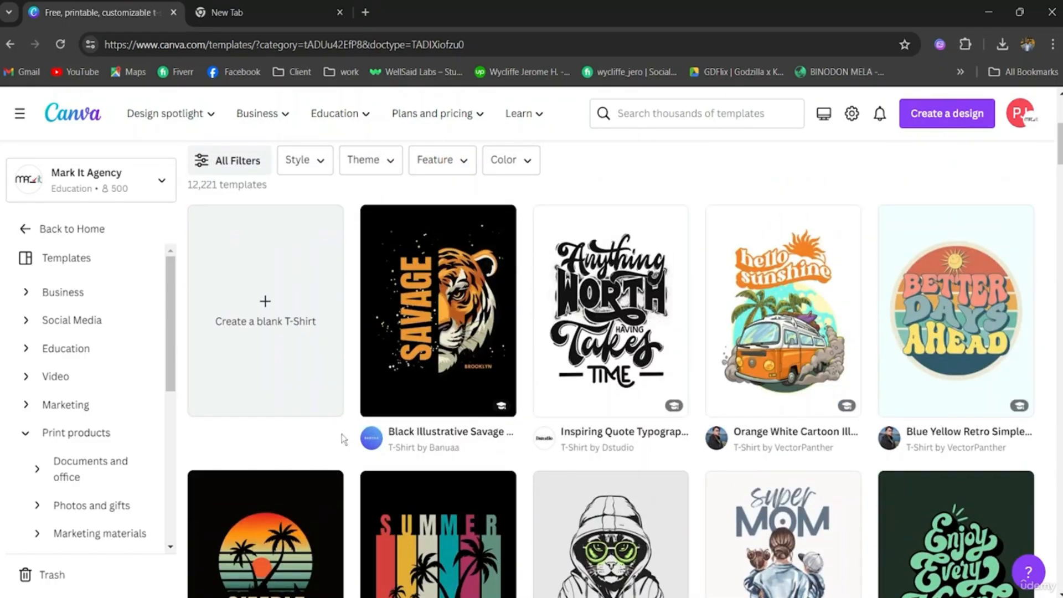
click(236, 373)
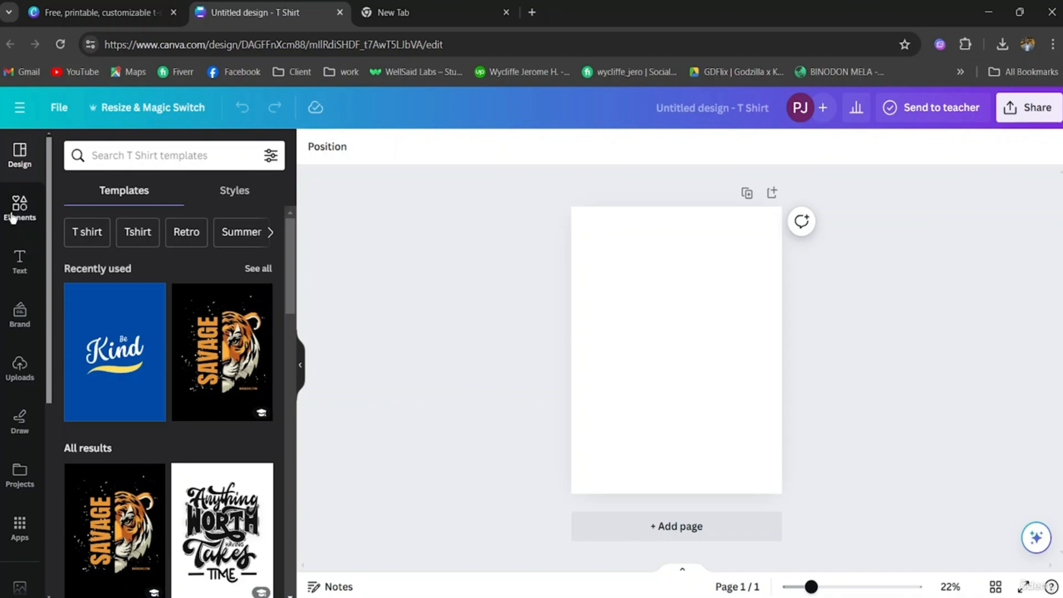
- Look through the lines and basic shapes available in the elements library
click(18, 216)
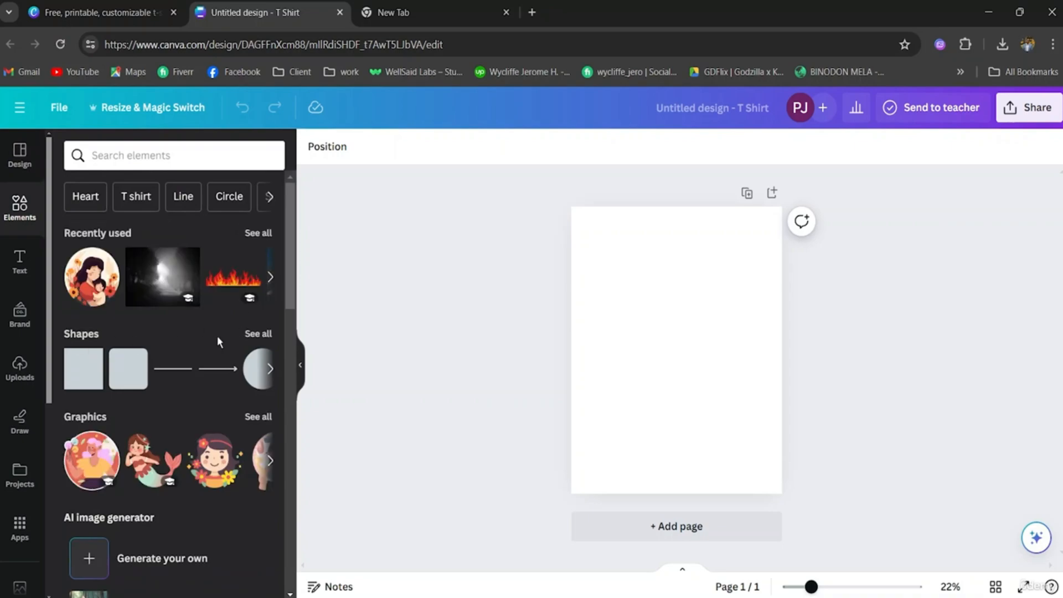
click(257, 335)
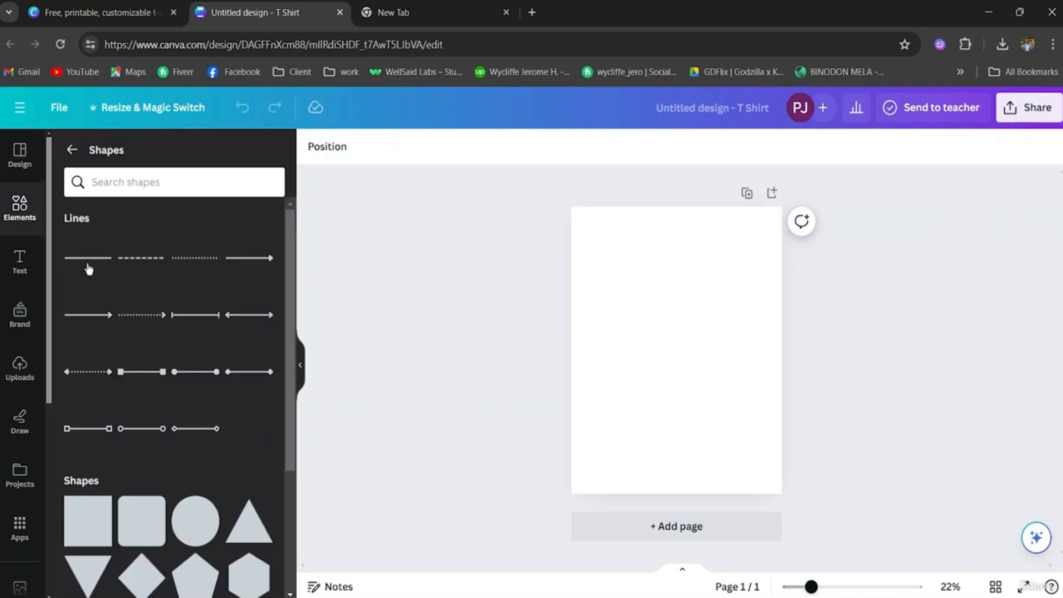
scroll(174, 314, down, 7)
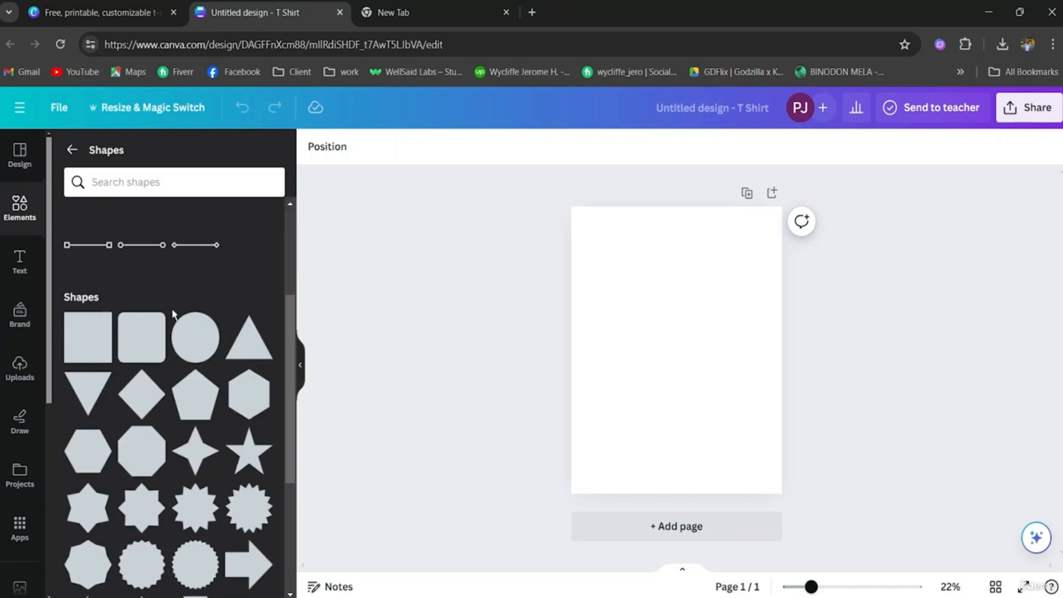
scroll(175, 314, down, 3)
scroll(173, 310, up, 5)
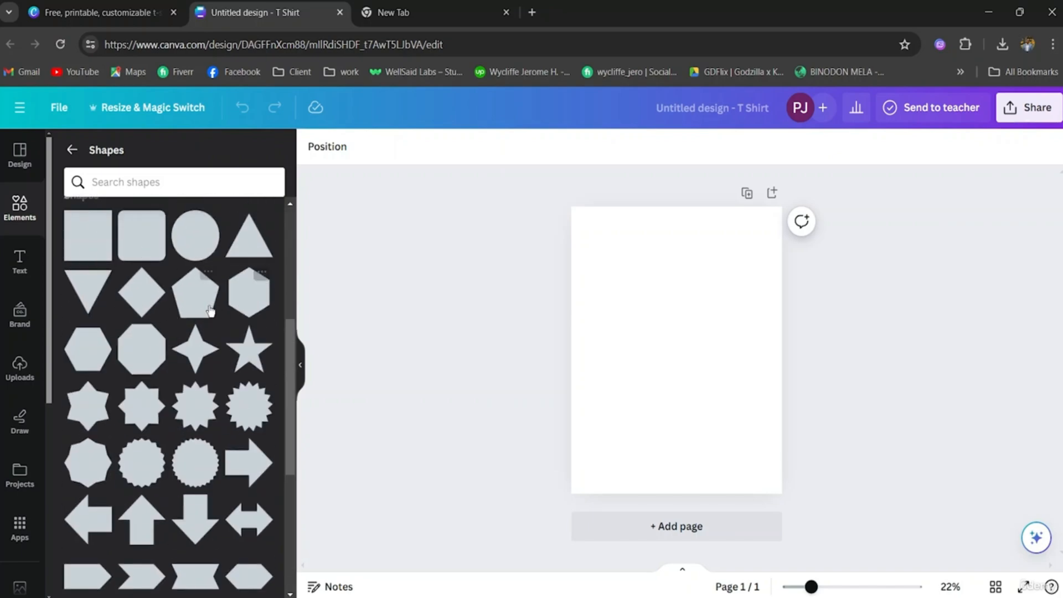
scroll(162, 321, down, 5)
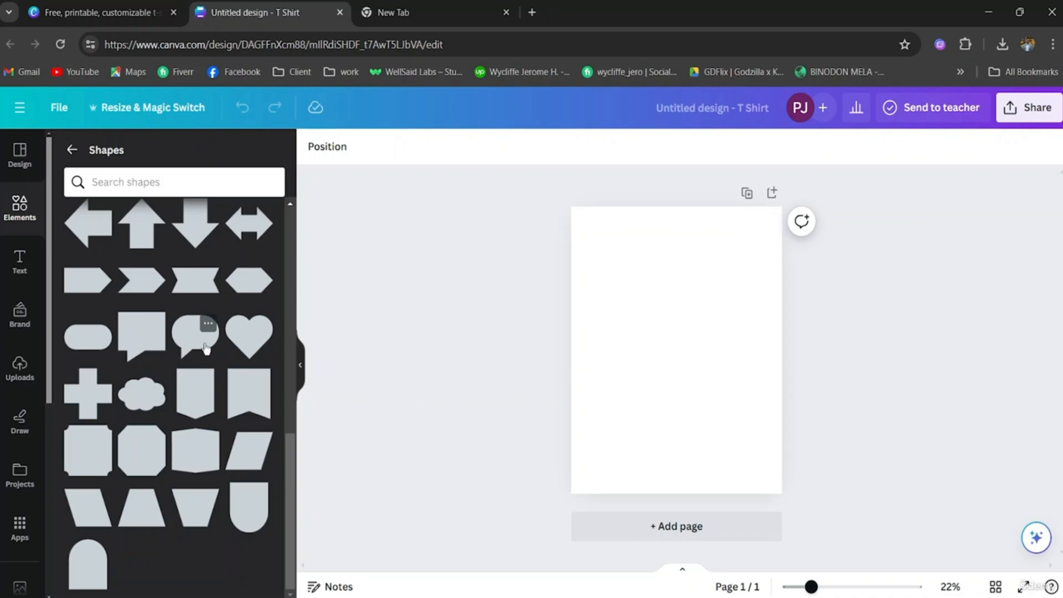
scroll(203, 337, up, 6)
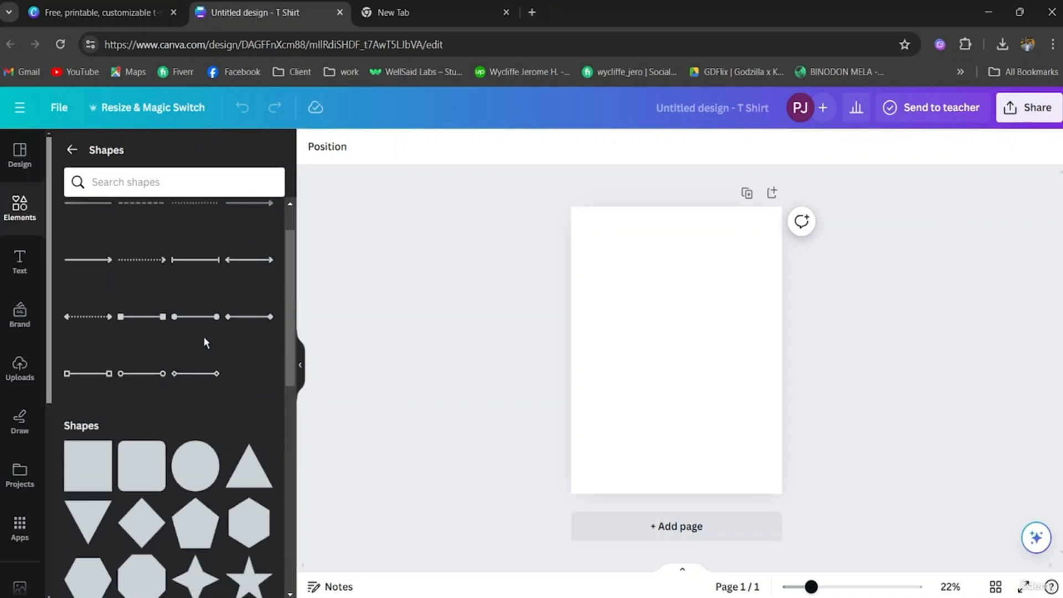
- Look through the available text styles and font combinations
click(20, 271)
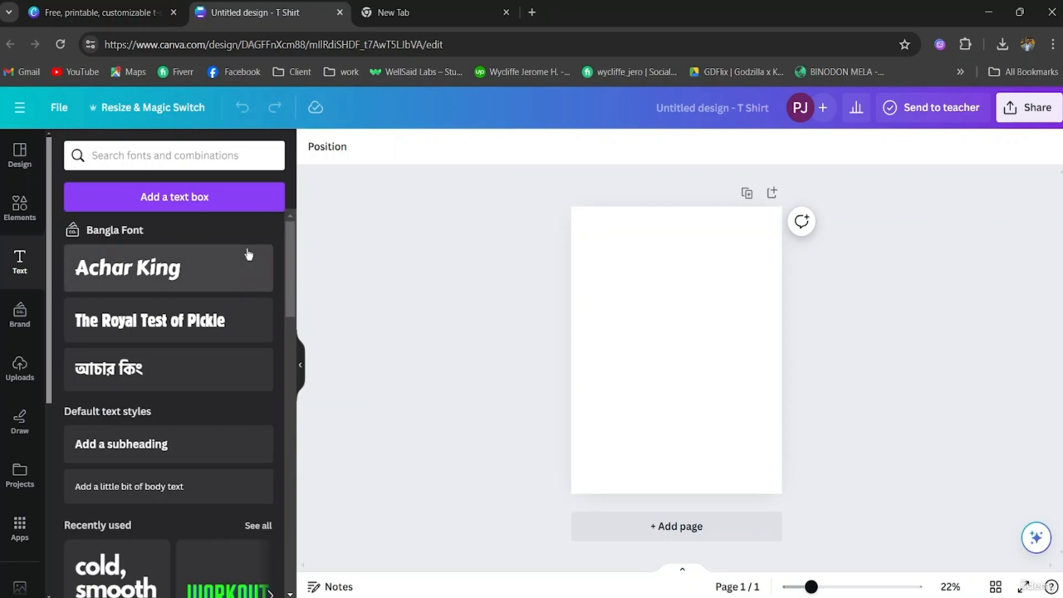
scroll(121, 411, down, 1)
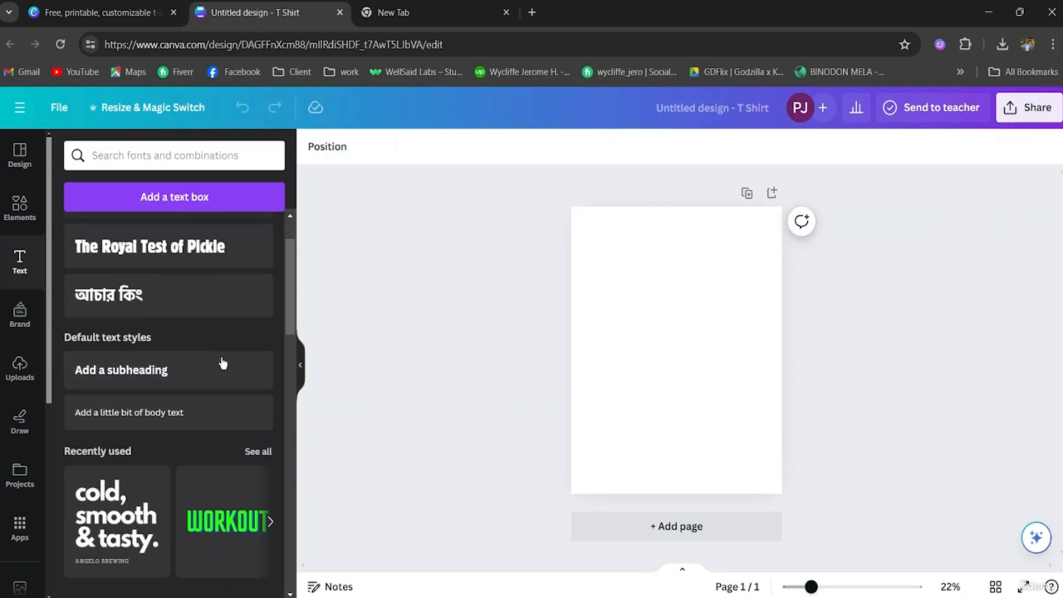
scroll(211, 370, down, 2)
scroll(176, 314, down, 1)
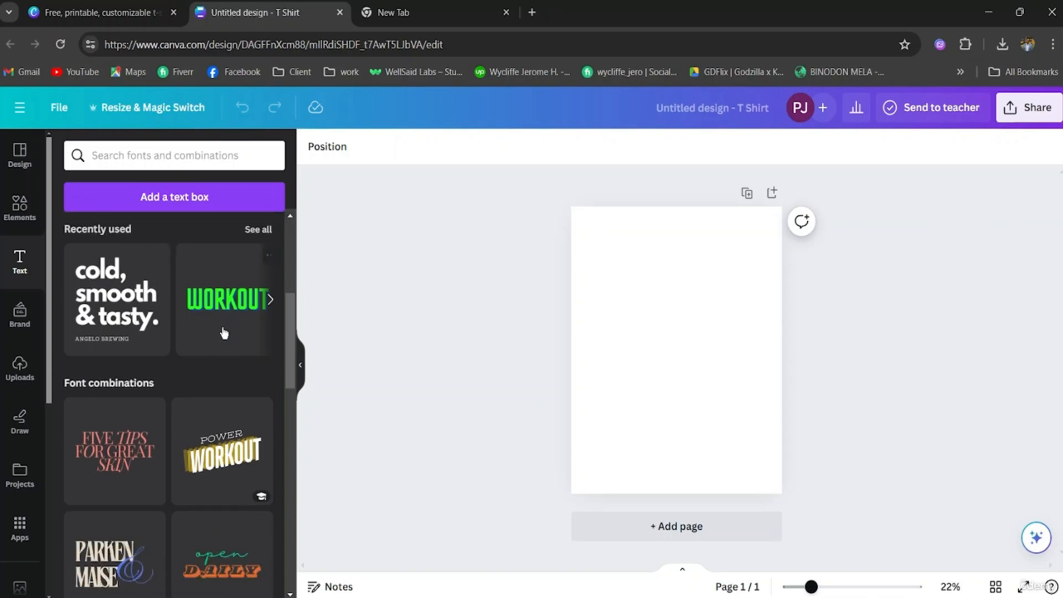
scroll(211, 343, down, 1)
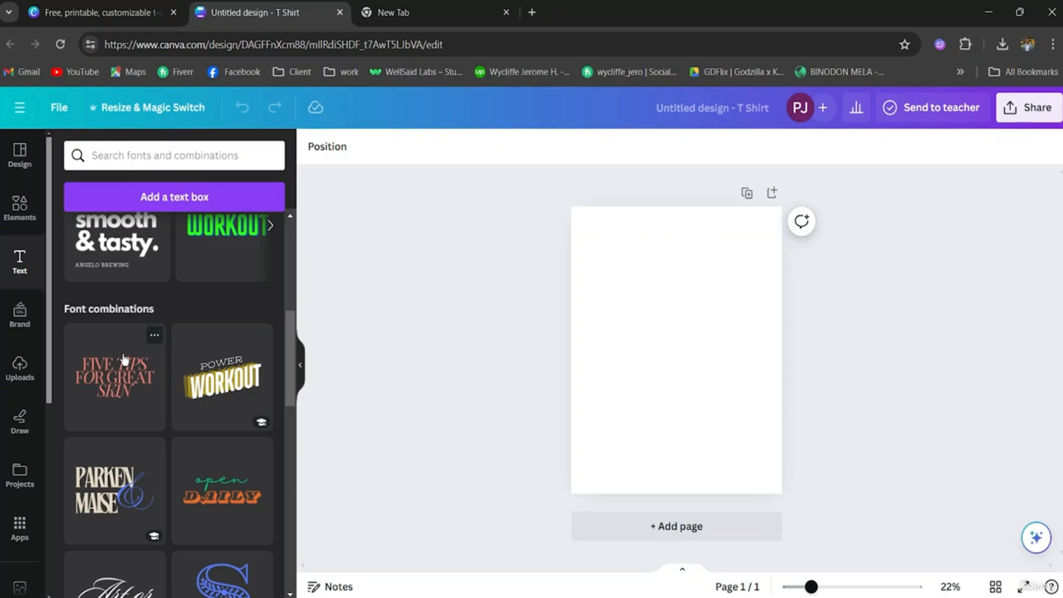
scroll(125, 360, down, 4)
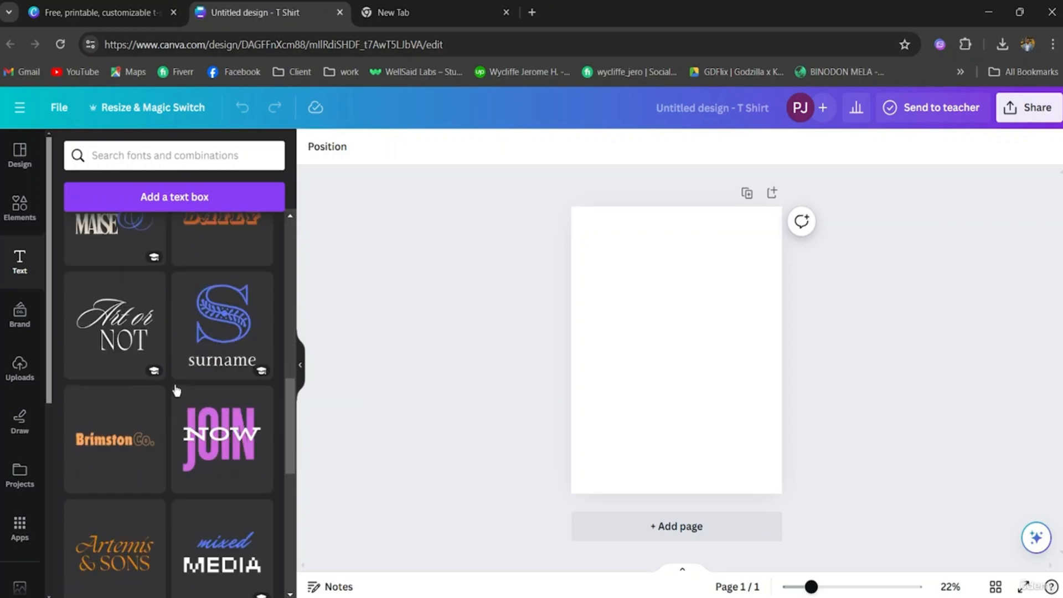
scroll(177, 390, up, 6)
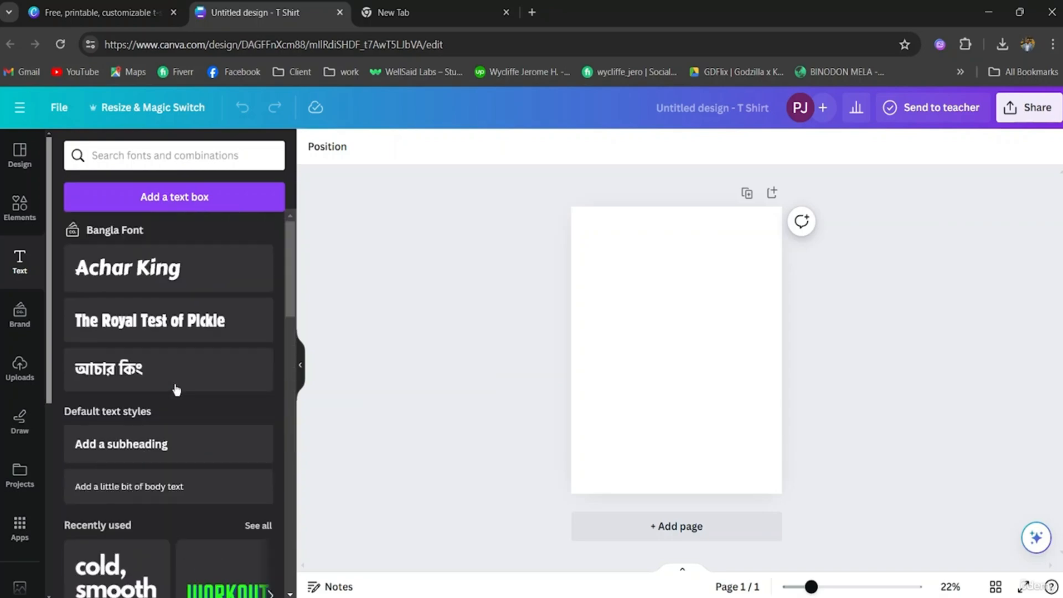
- Try adding a default text box to the blank page, and undo it
click(185, 205)
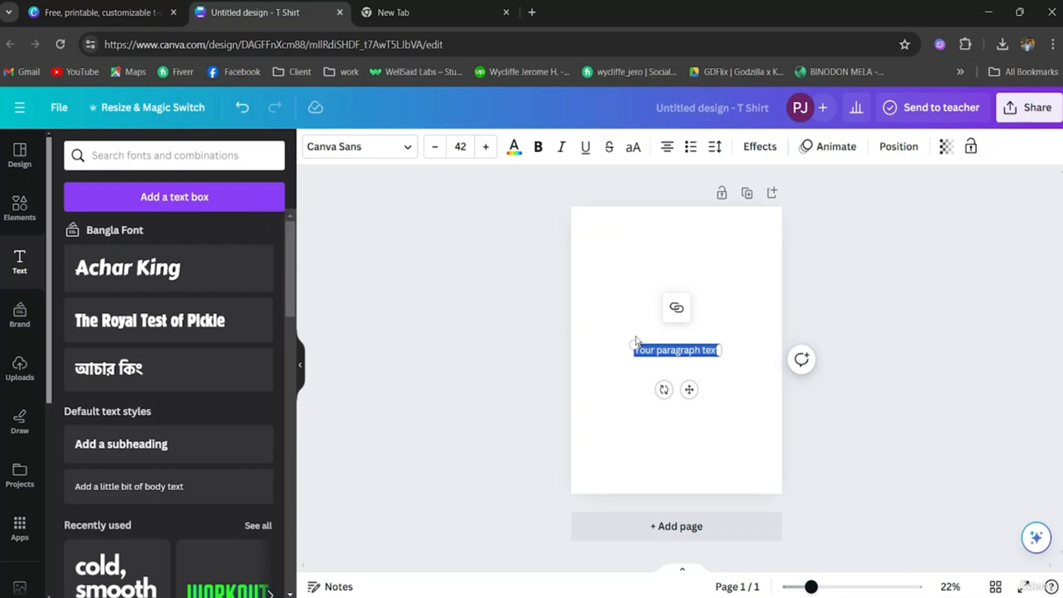
click(240, 108)
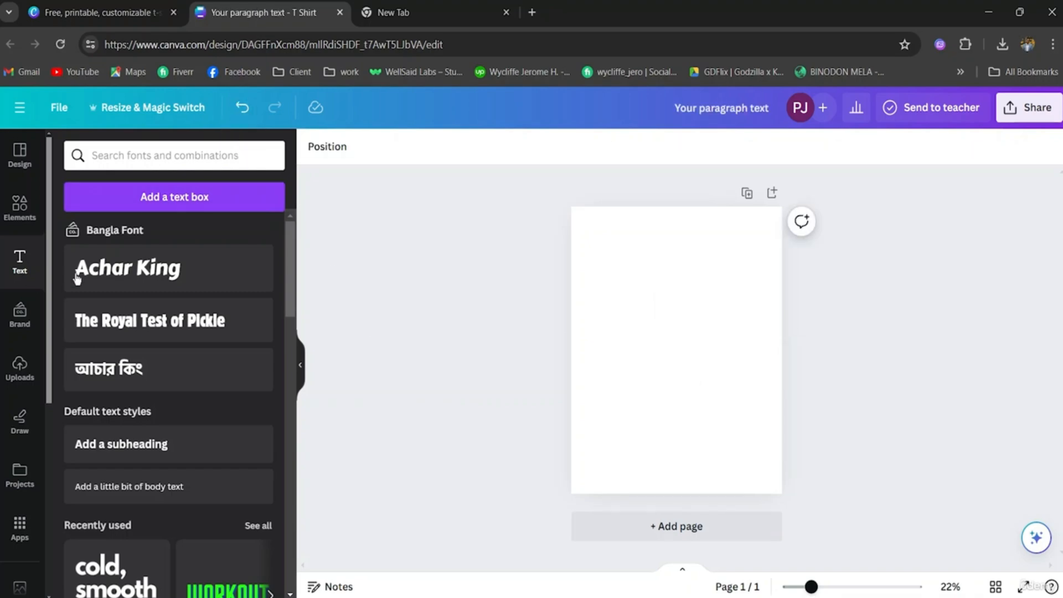
click(18, 216)
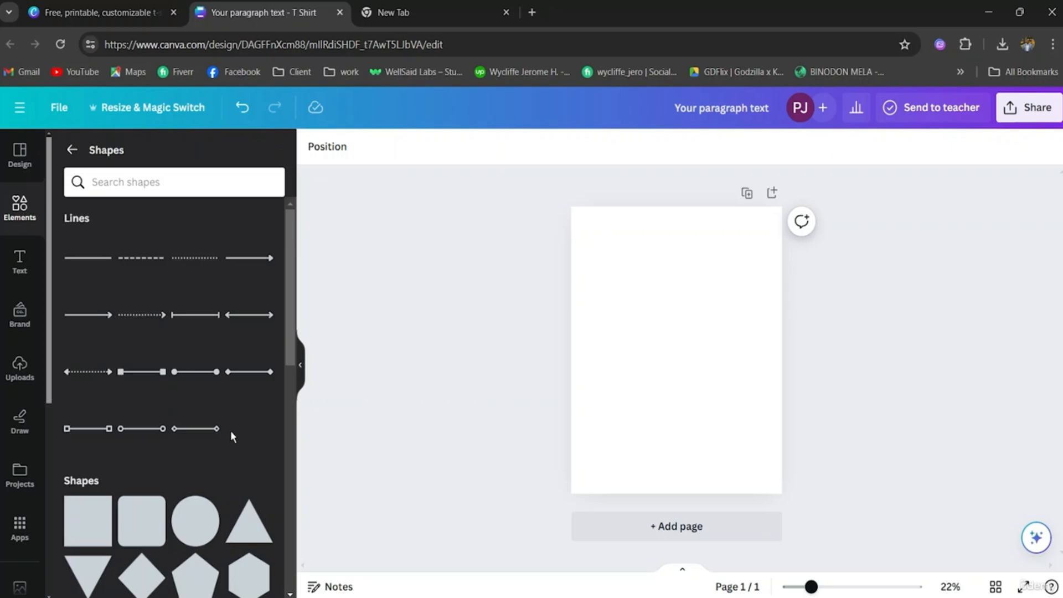
scroll(231, 430, down, 2)
scroll(251, 475, down, 5)
scroll(251, 475, up, 4)
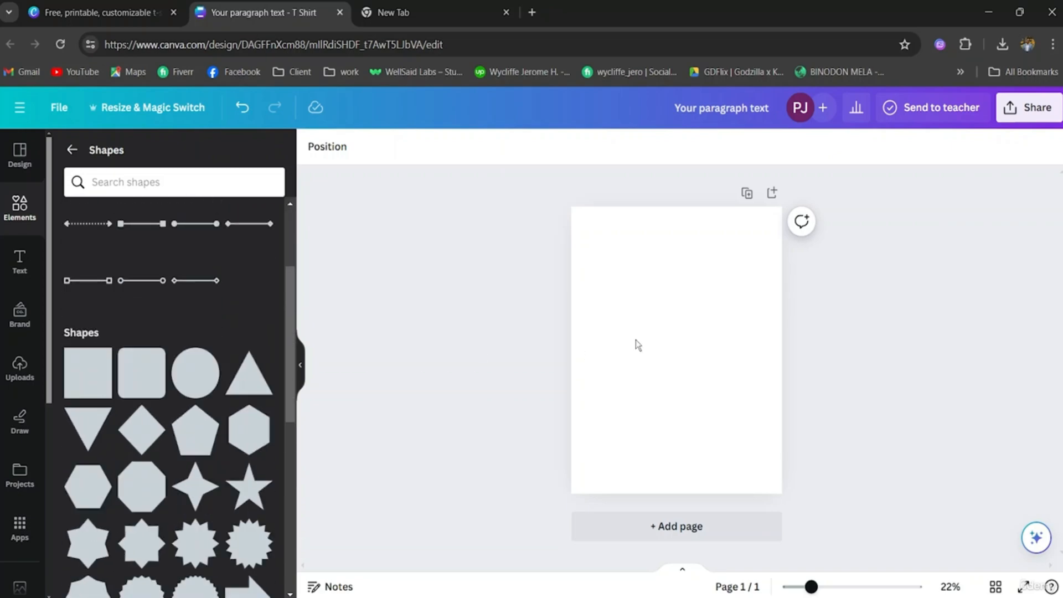
- Set the page background to solid black from the default colors
click(636, 341)
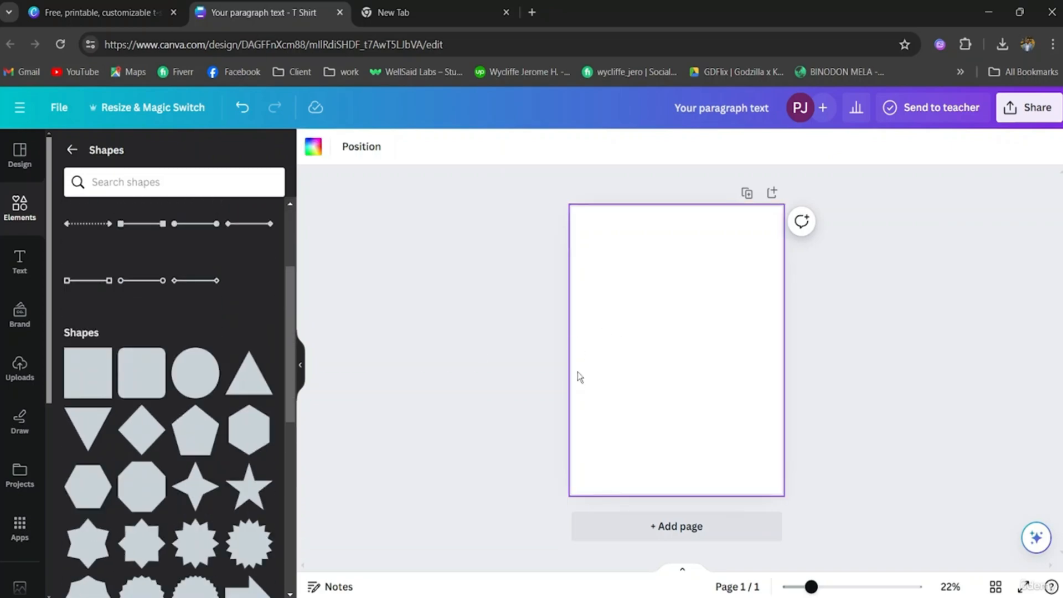
click(314, 148)
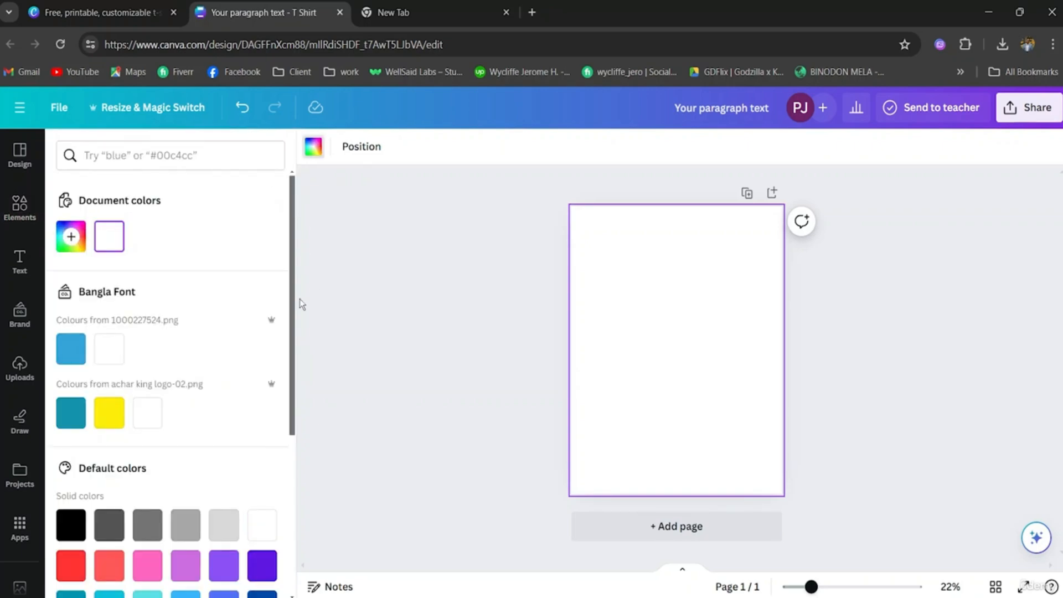
scroll(158, 395, down, 3)
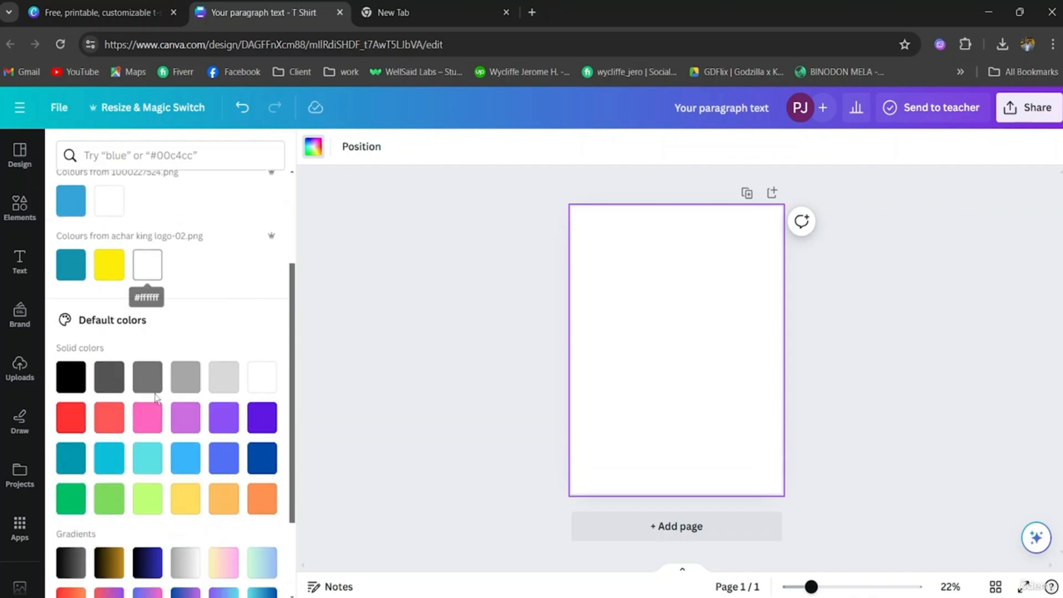
click(77, 376)
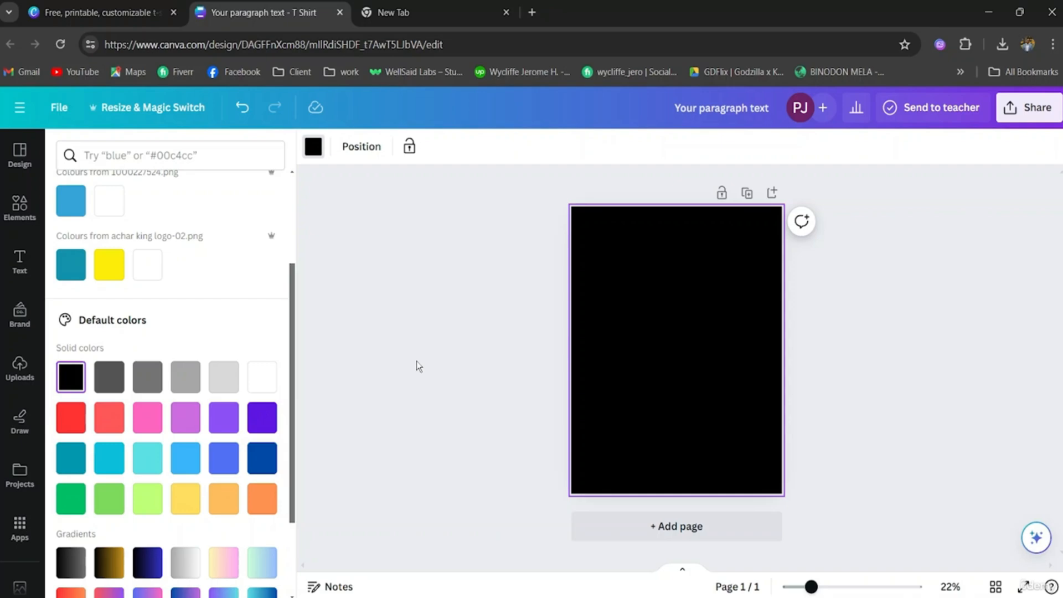
- Add the ribbon banner shape with notches at both ends to the black page
click(19, 208)
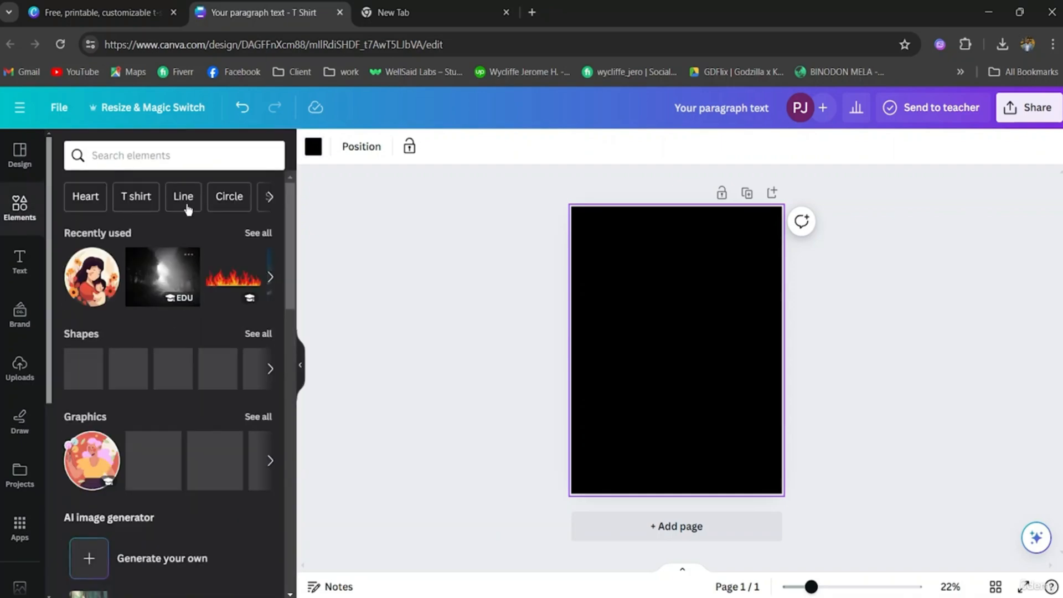
click(254, 335)
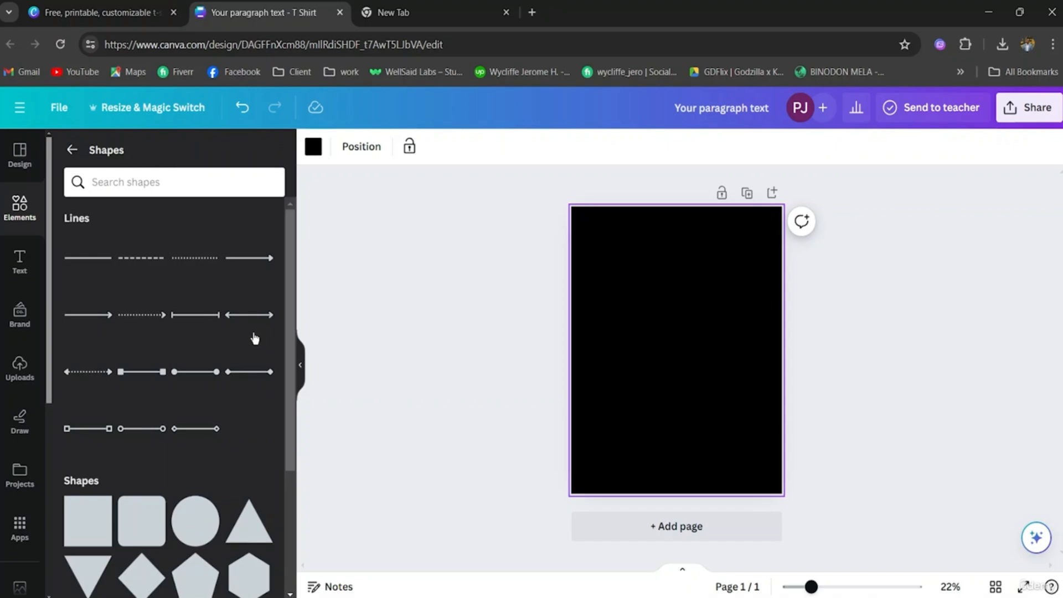
scroll(254, 338, down, 3)
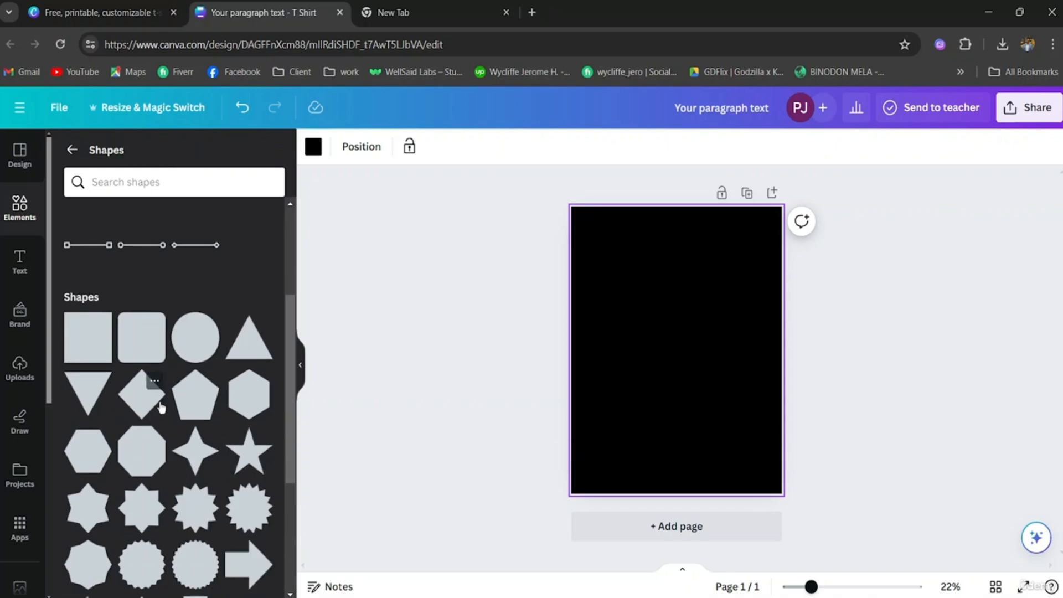
scroll(166, 388, down, 3)
scroll(199, 310, down, 3)
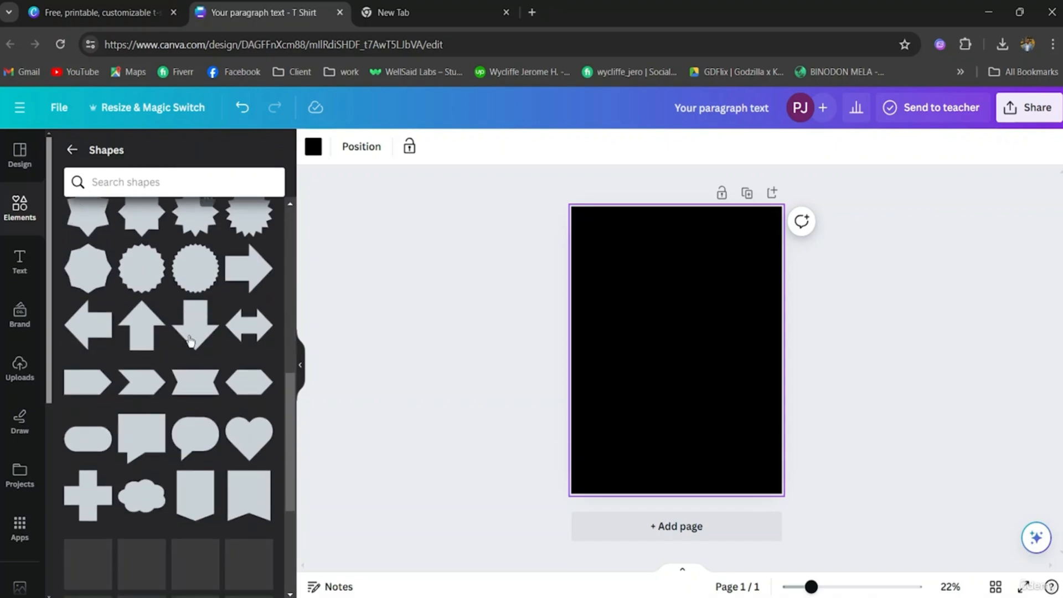
click(203, 382)
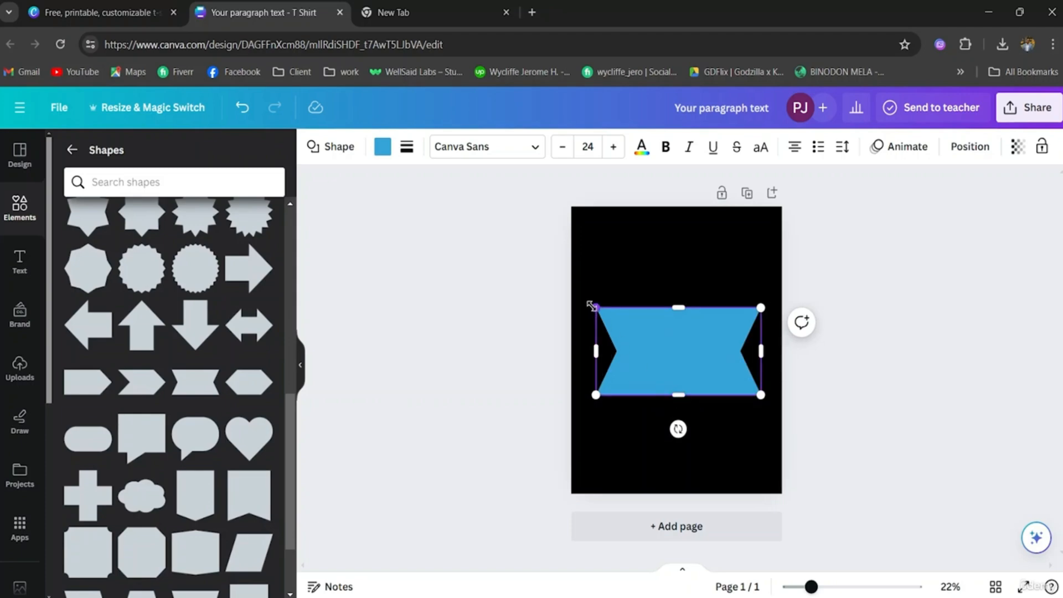
- Enlarge the ribbon banner slightly and reduce its height to make a thin strip across the middle of the page
mouse_move(591, 306)
mouse_down()
mouse_move(612, 328)
mouse_move(586, 306)
mouse_move(624, 323)
mouse_move(591, 308)
mouse_move(588, 321)
mouse_up()
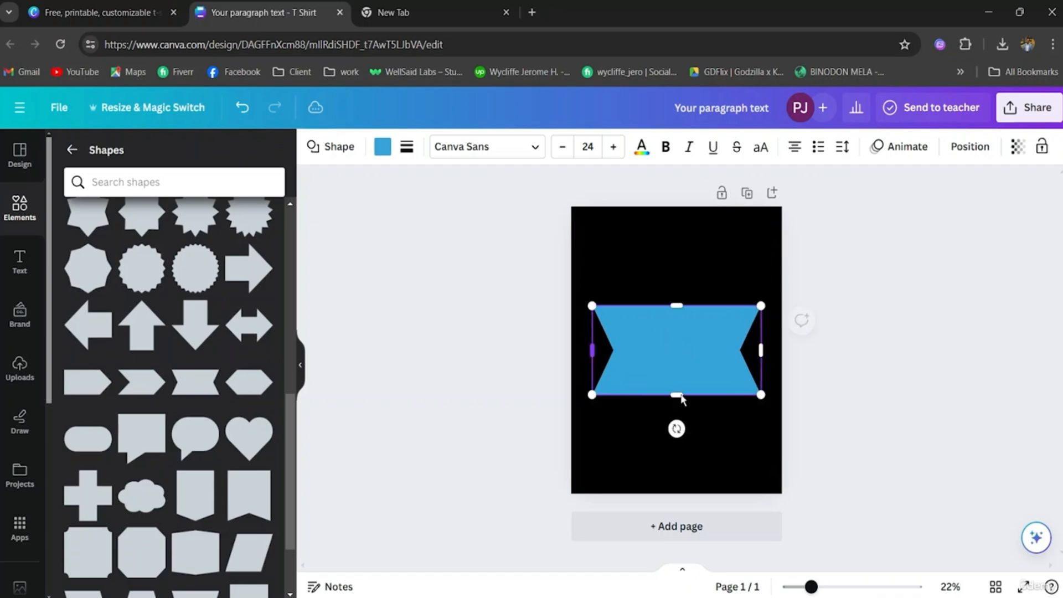
drag(674, 397, 689, 329)
click(740, 413)
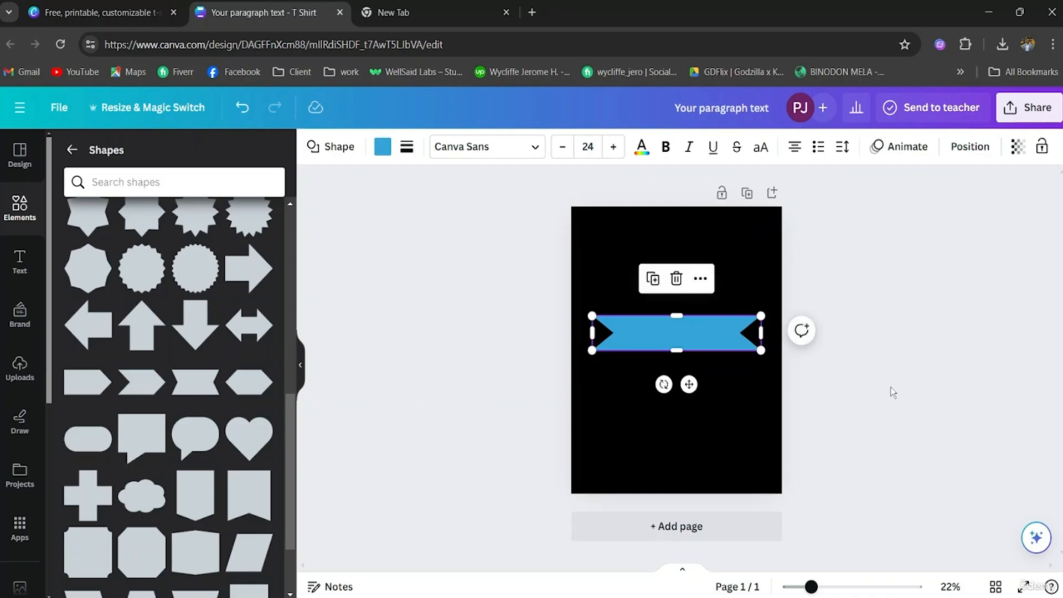
scroll(223, 390, down, 1)
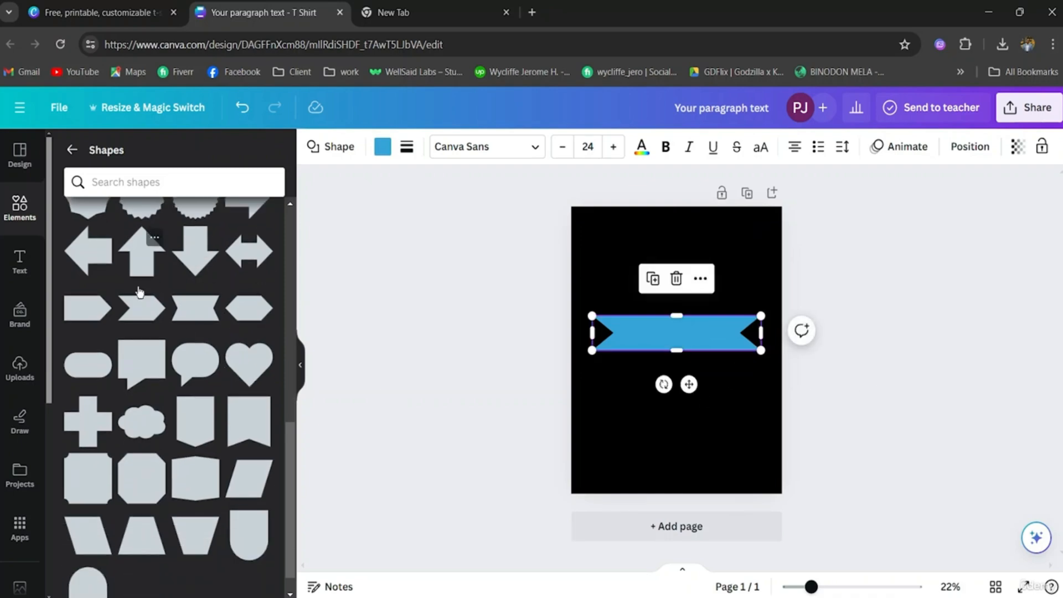
scroll(137, 288, up, 1)
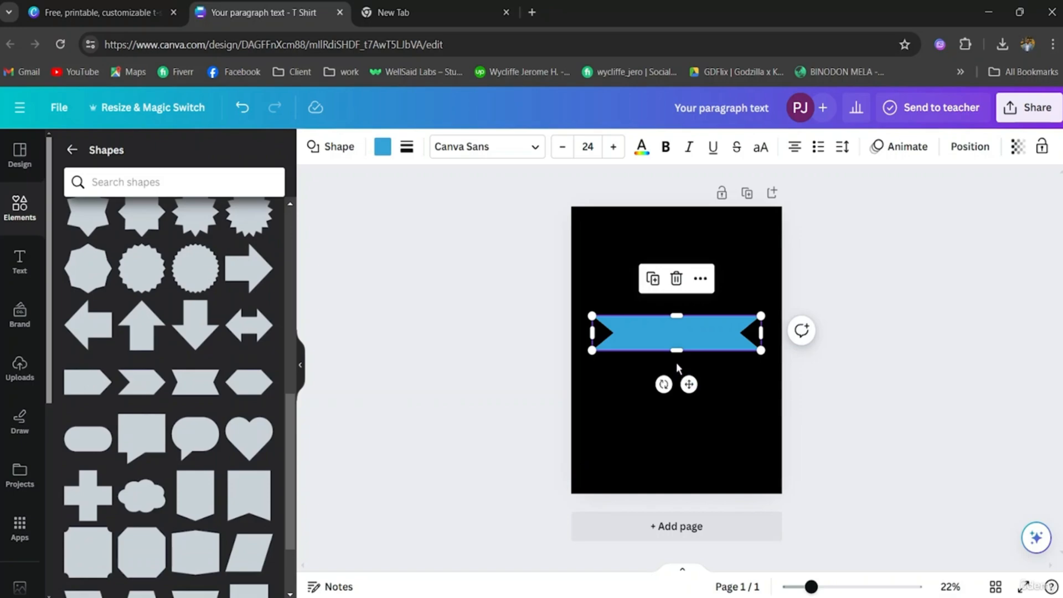
- Duplicate the blue ribbon banner once below and once above the original, keeping the three strips aligned and evenly spaced
drag(718, 342, 719, 380)
click(718, 332)
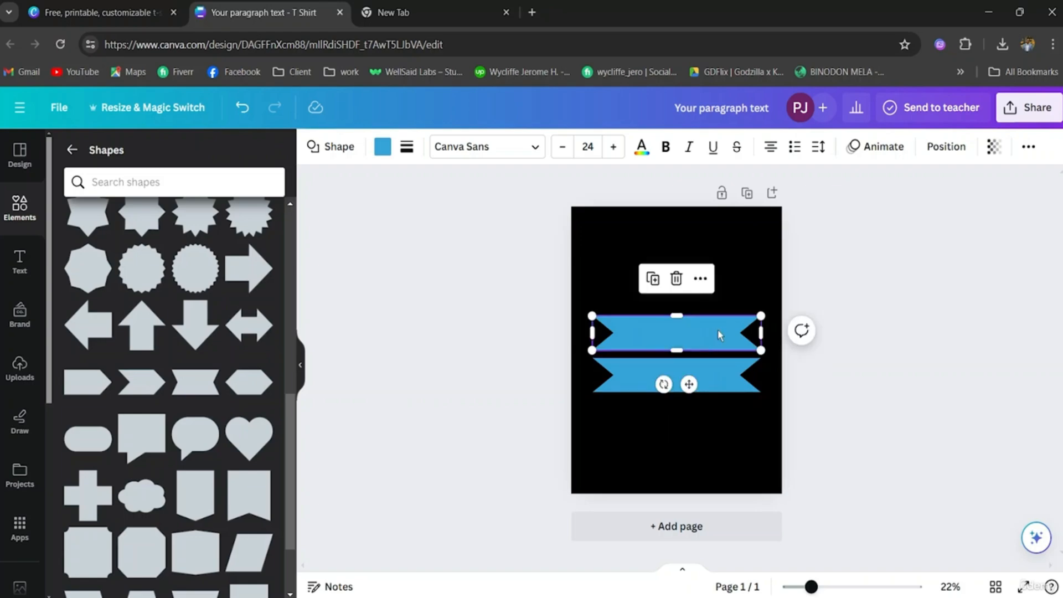
drag(718, 328, 716, 287)
click(681, 436)
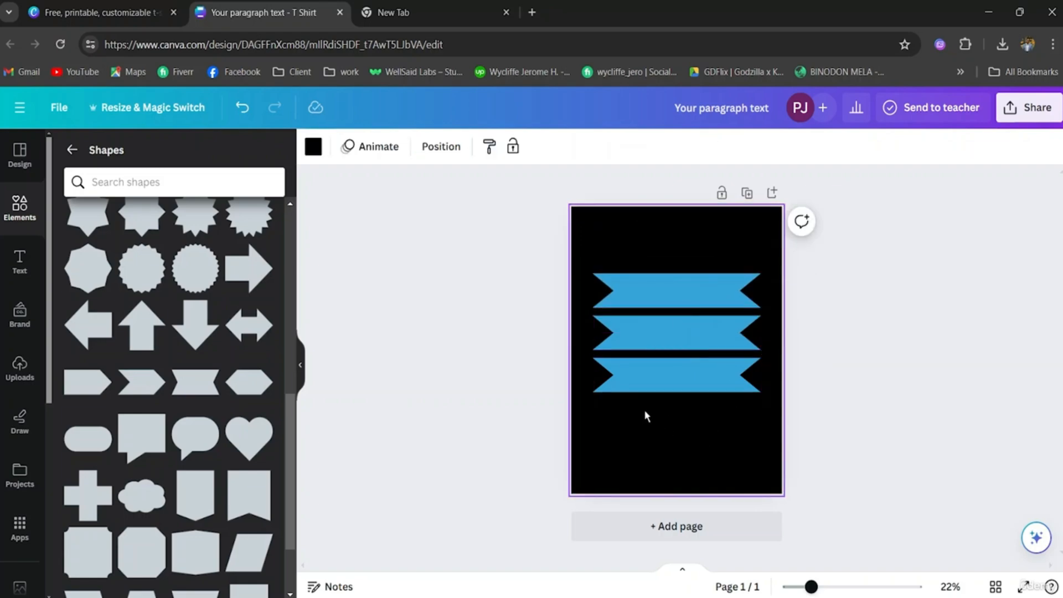
- Scale all three ribbon banners down together to about three quarters of their width and centre them horizontally around the middle of the page
drag(584, 254, 778, 430)
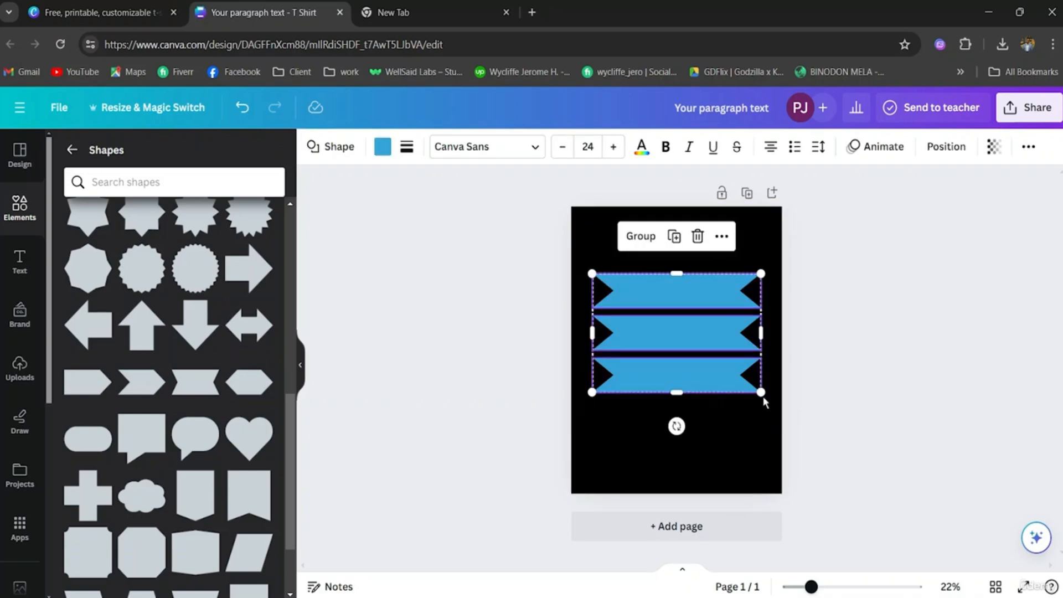
drag(761, 393, 582, 256)
click(857, 380)
drag(641, 302, 661, 334)
click(836, 366)
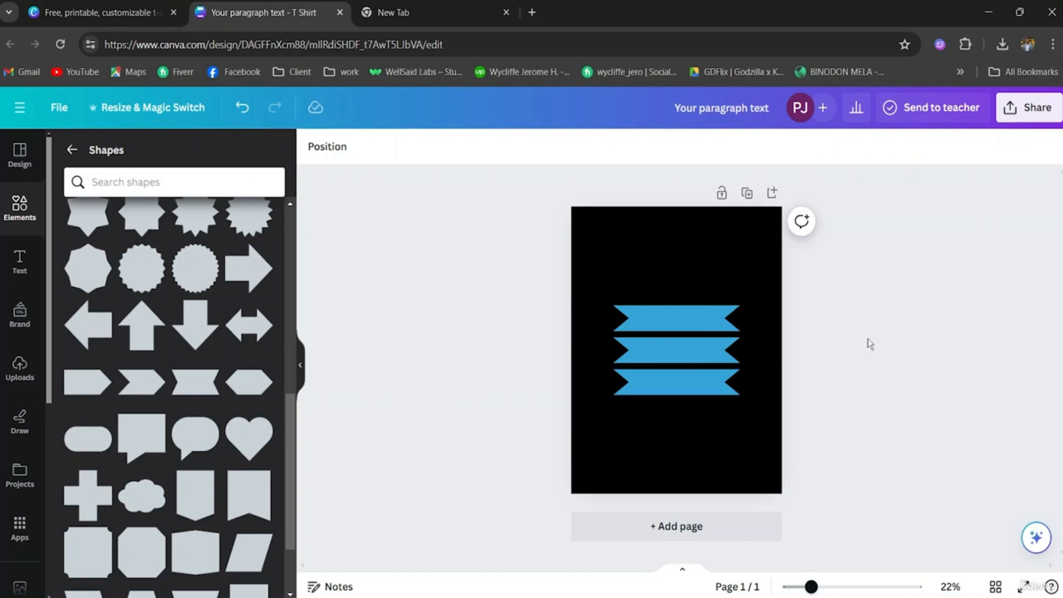
- Recolor the uppermost ribbon banner solid red from the default colors, after trying purple
click(681, 326)
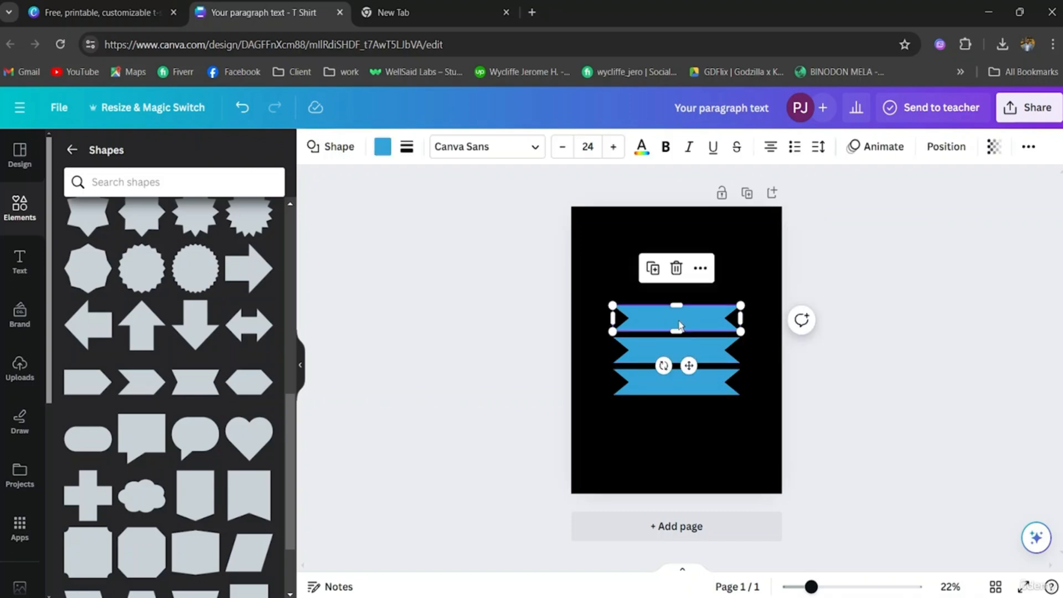
click(383, 147)
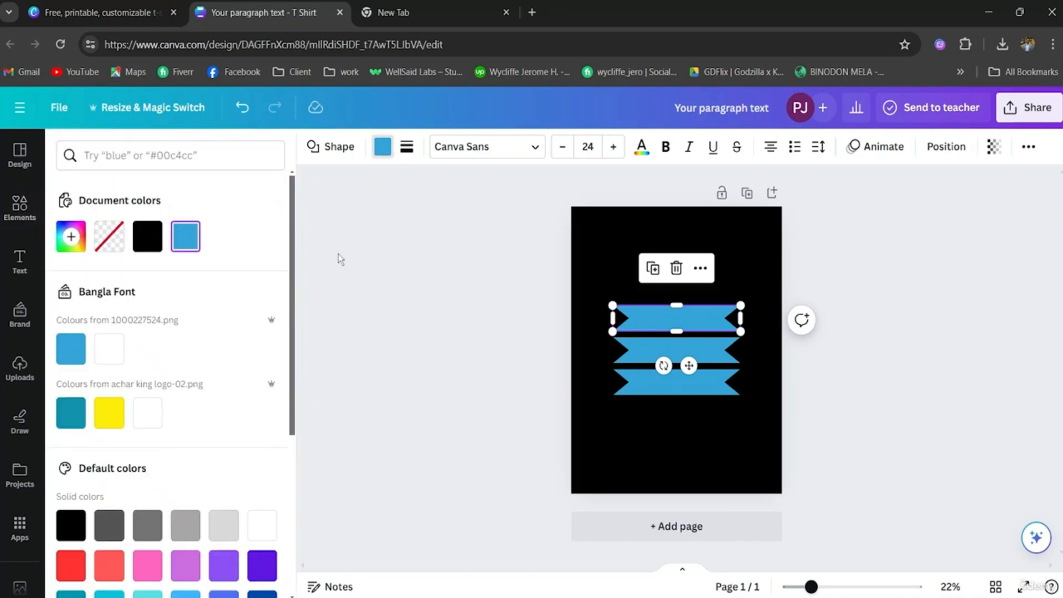
scroll(138, 493, down, 3)
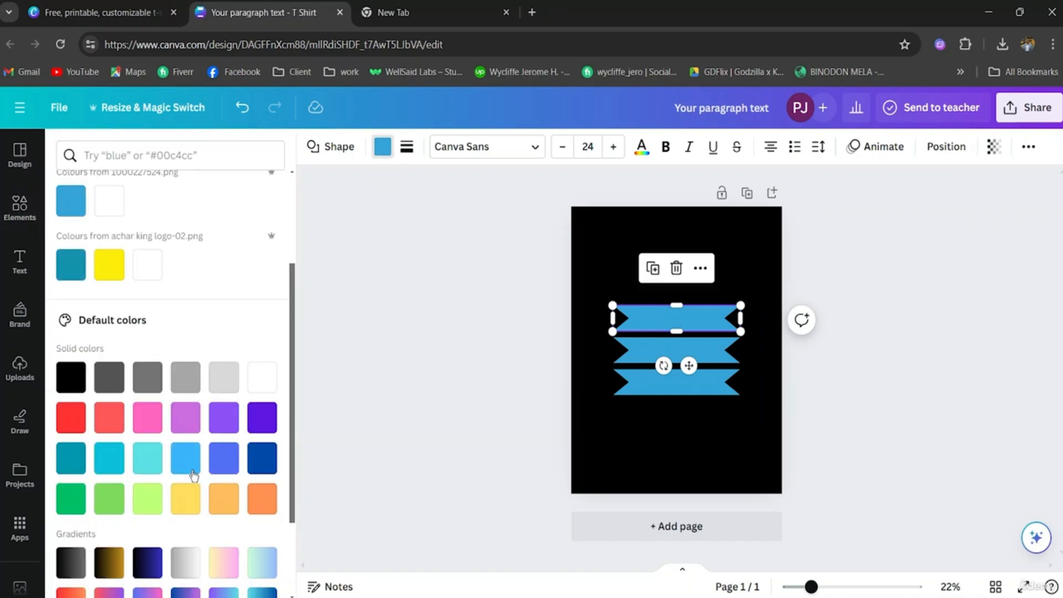
click(186, 424)
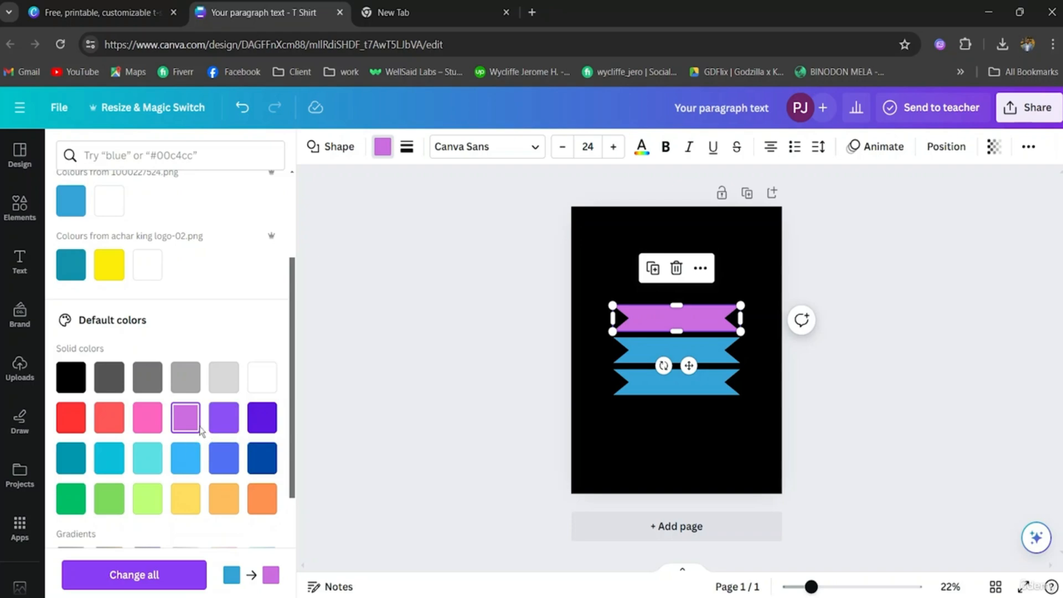
click(72, 419)
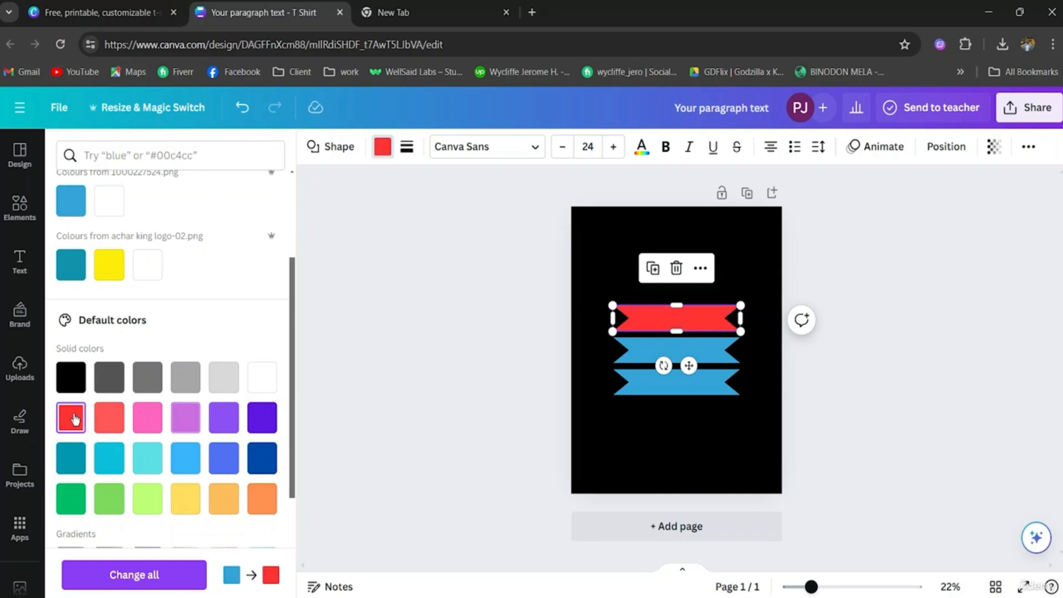
- Recolor the middle ribbon banner grass green #7ed957 and the lowest one yellow from the default solid colors
click(630, 355)
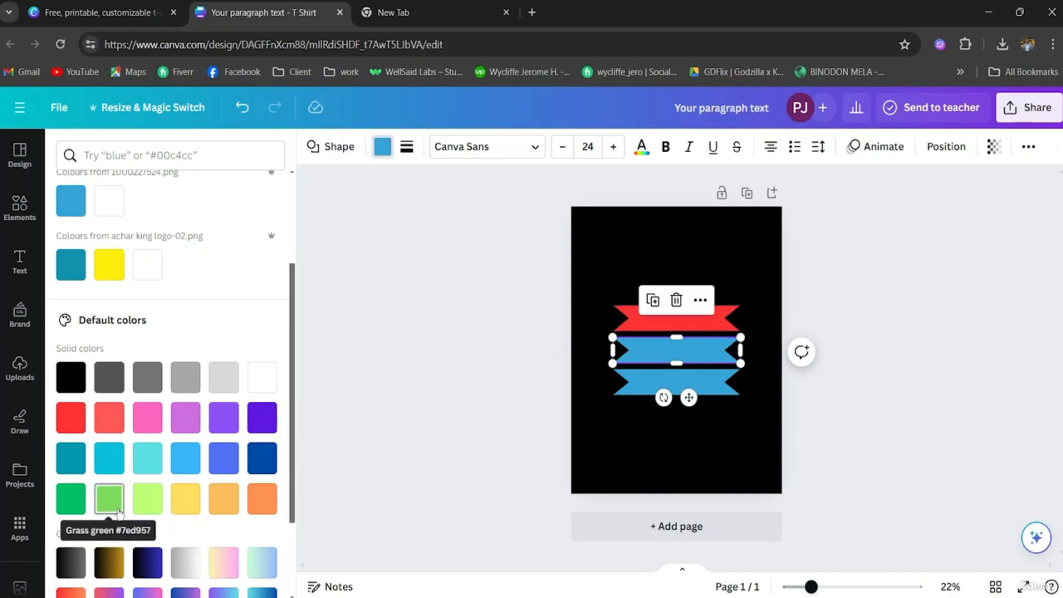
click(118, 513)
click(636, 388)
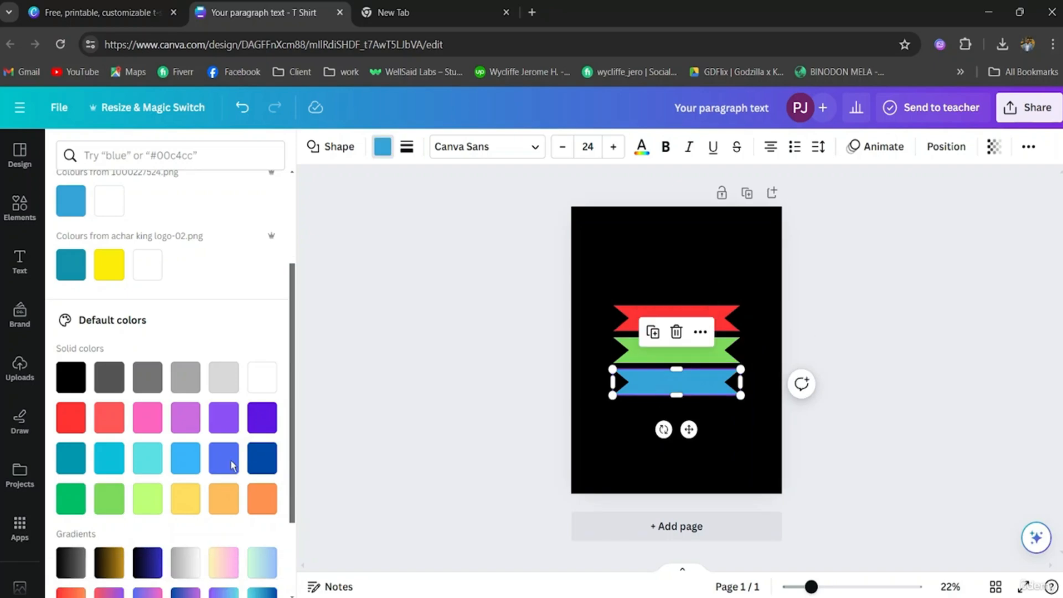
click(183, 508)
click(476, 439)
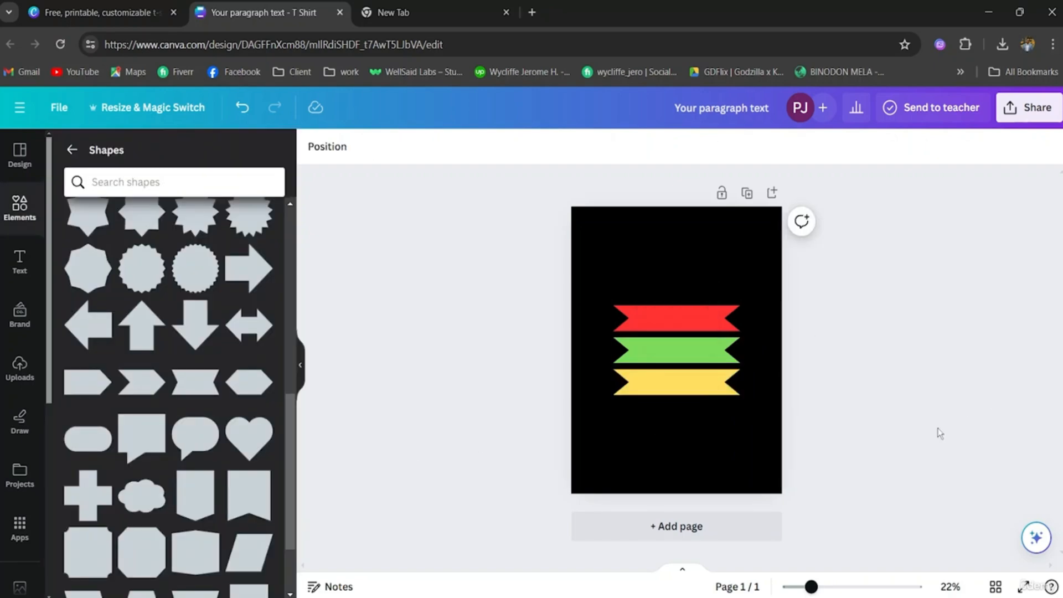
click(668, 326)
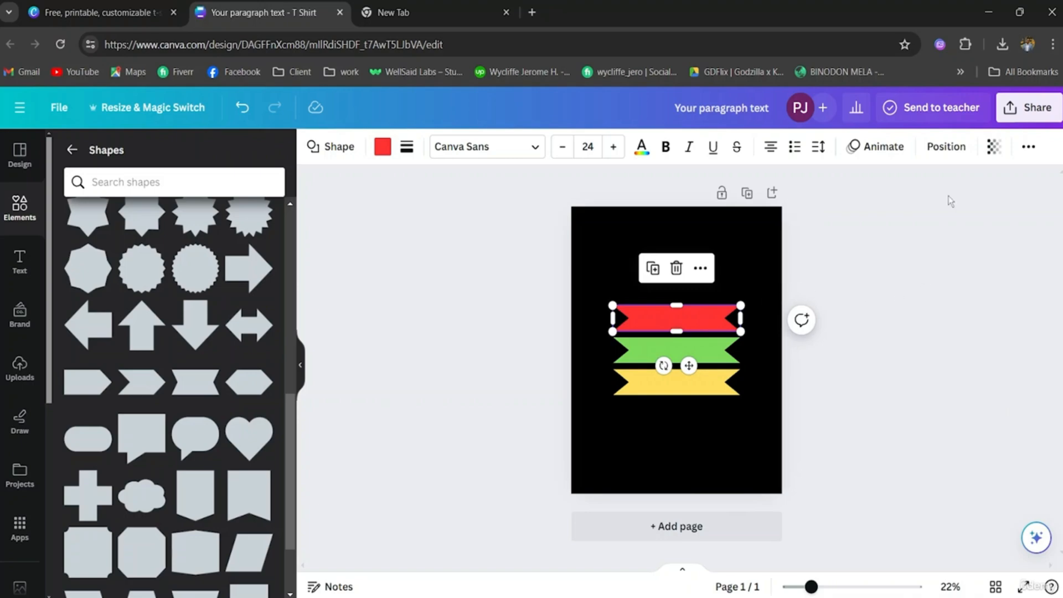
click(994, 146)
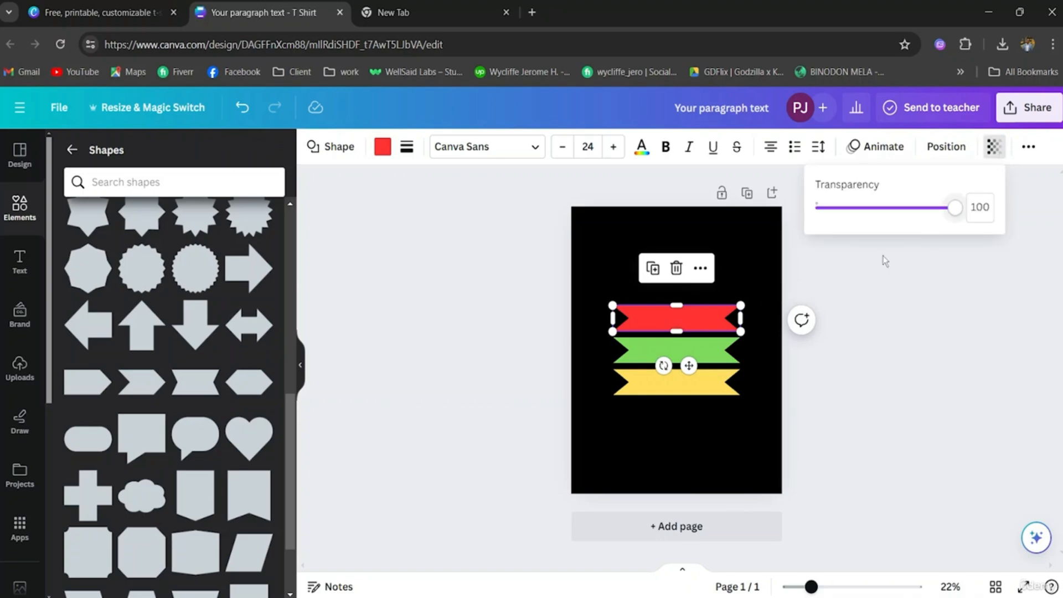
click(865, 355)
- Set the transparency of all three ribbon banners together to 50
drag(631, 338, 754, 410)
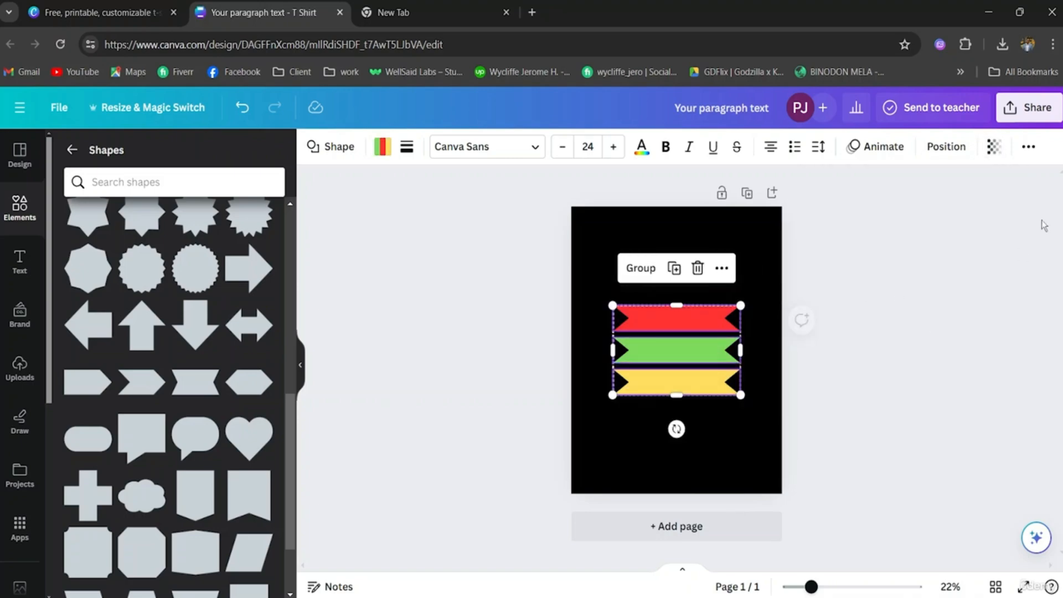
click(995, 148)
drag(954, 209, 887, 228)
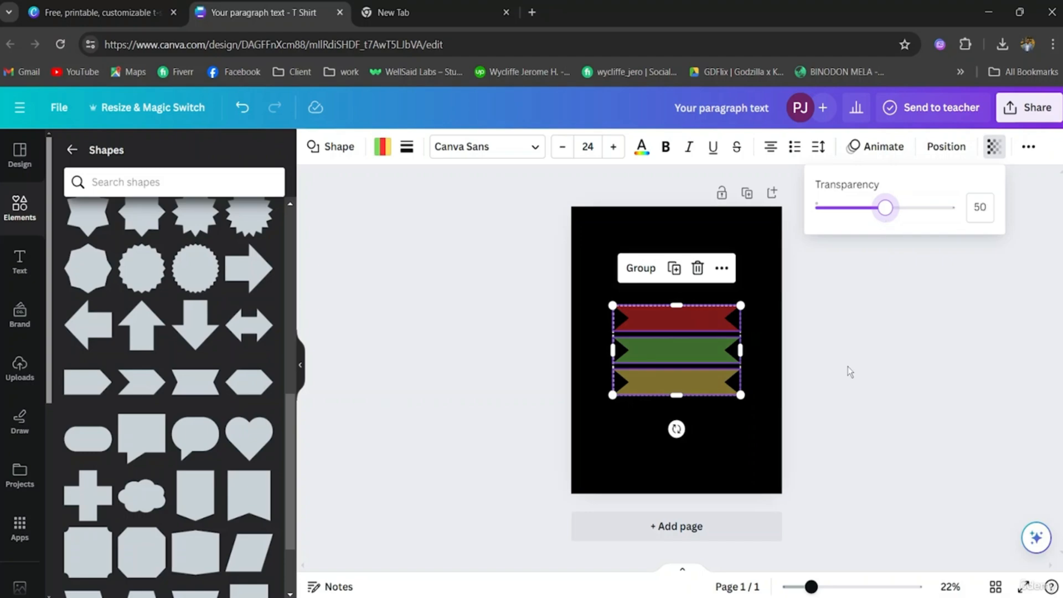
click(864, 400)
click(864, 400)
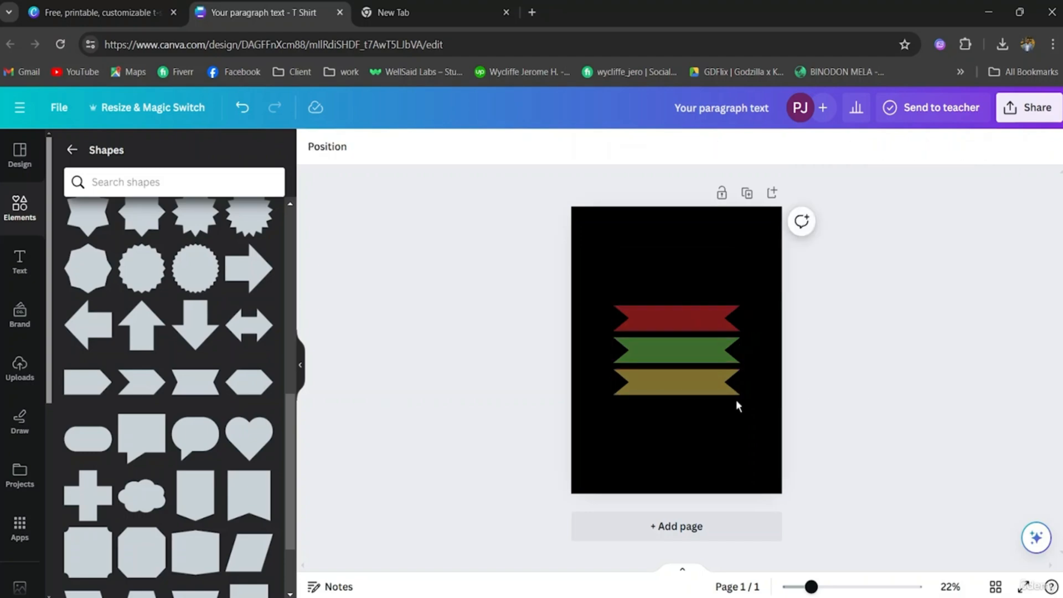
- Try adding a circle and a square over the ribbon banners, and undo both
scroll(277, 355, up, 5)
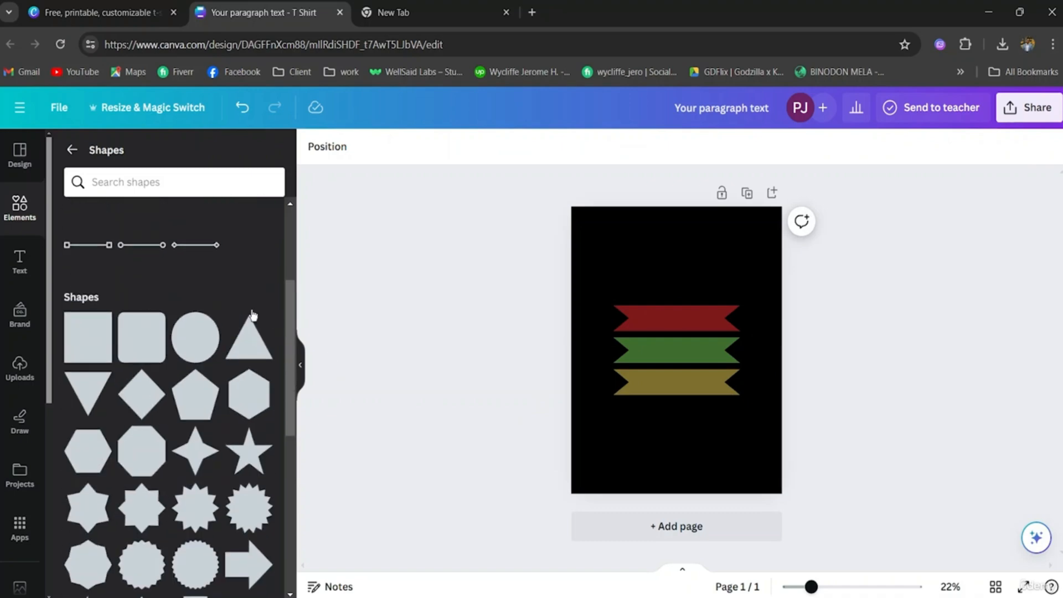
click(600, 333)
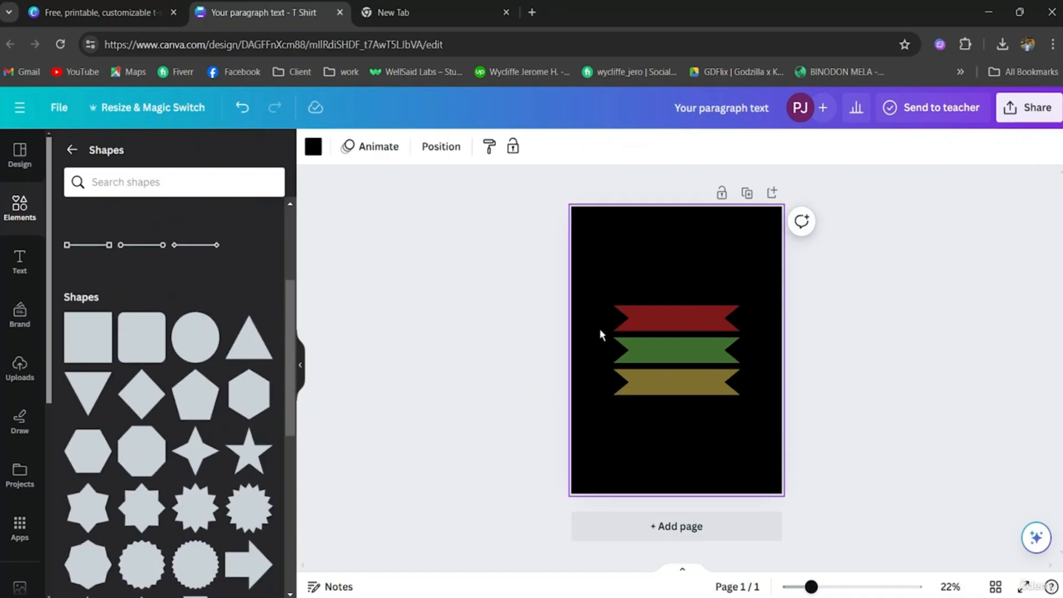
key(c)
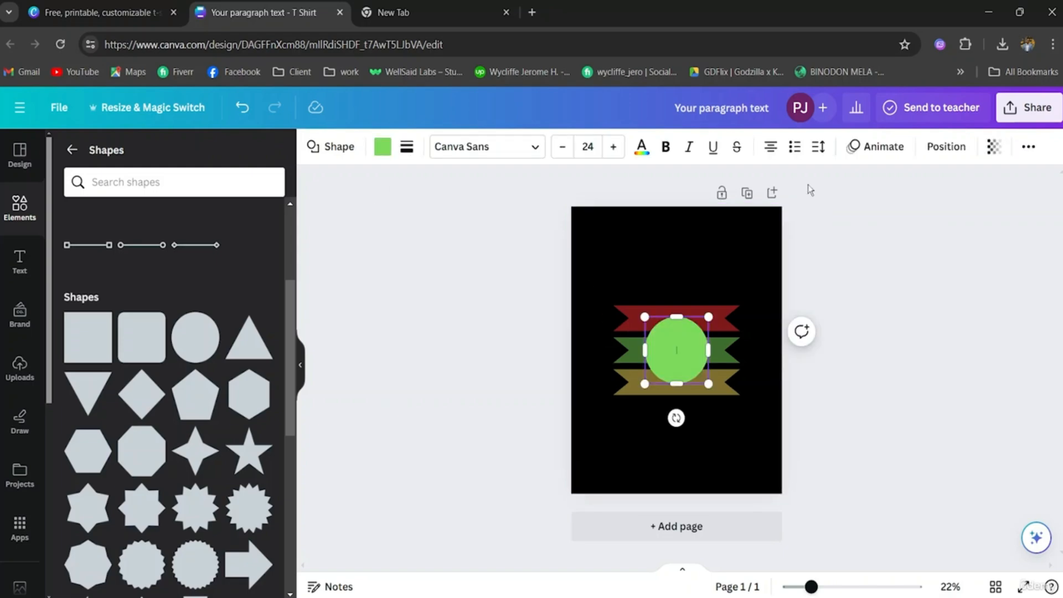
click(240, 109)
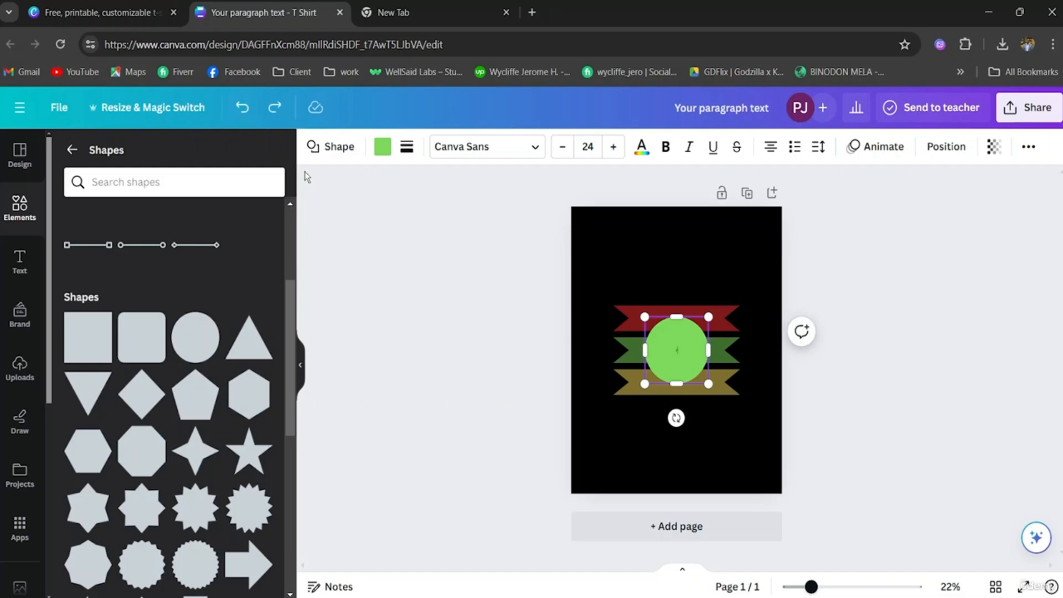
click(240, 108)
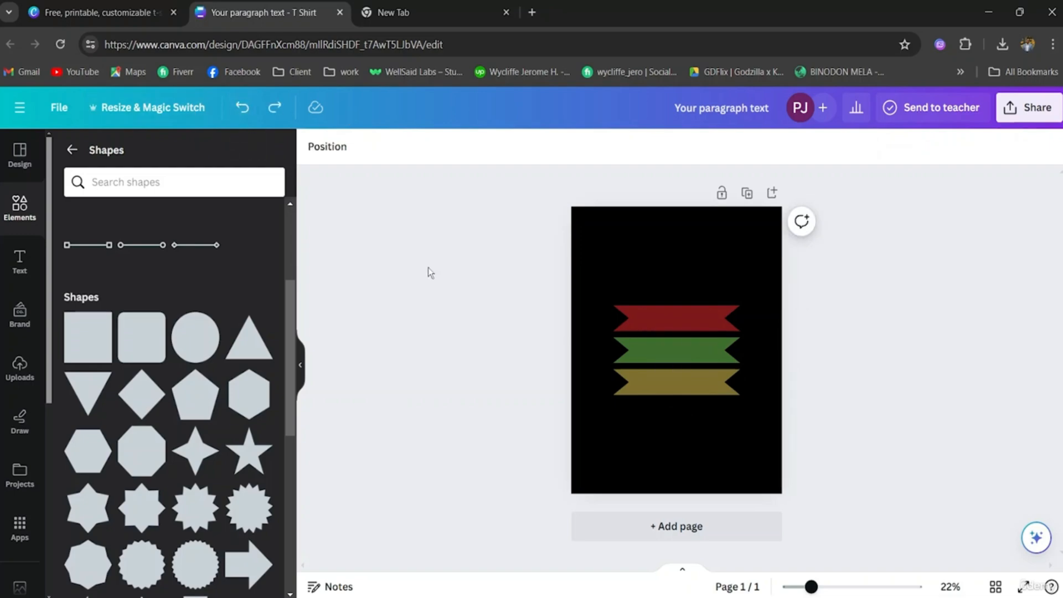
key(ctrl+y)
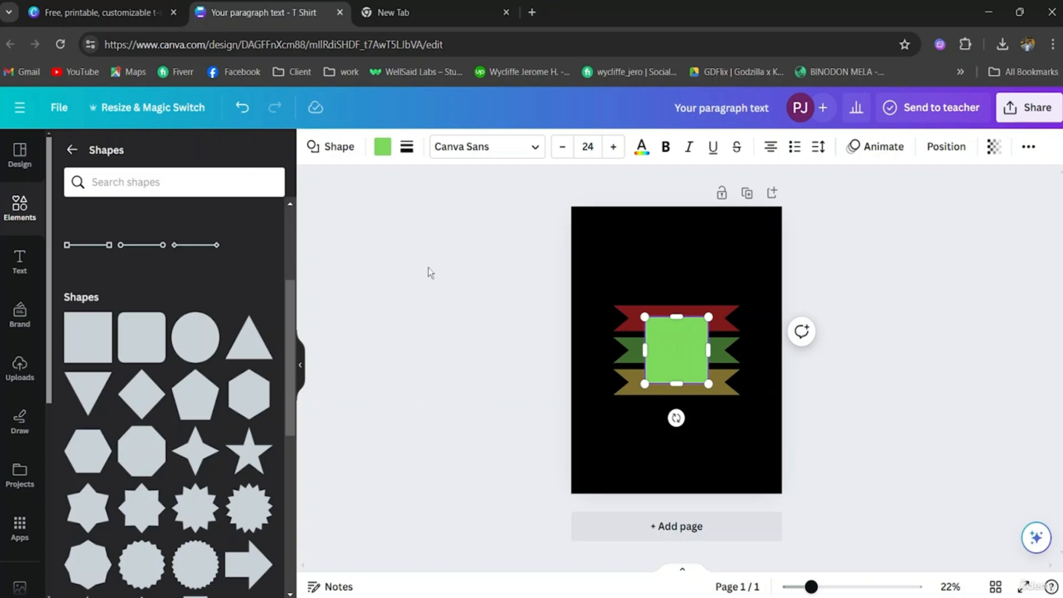
click(253, 110)
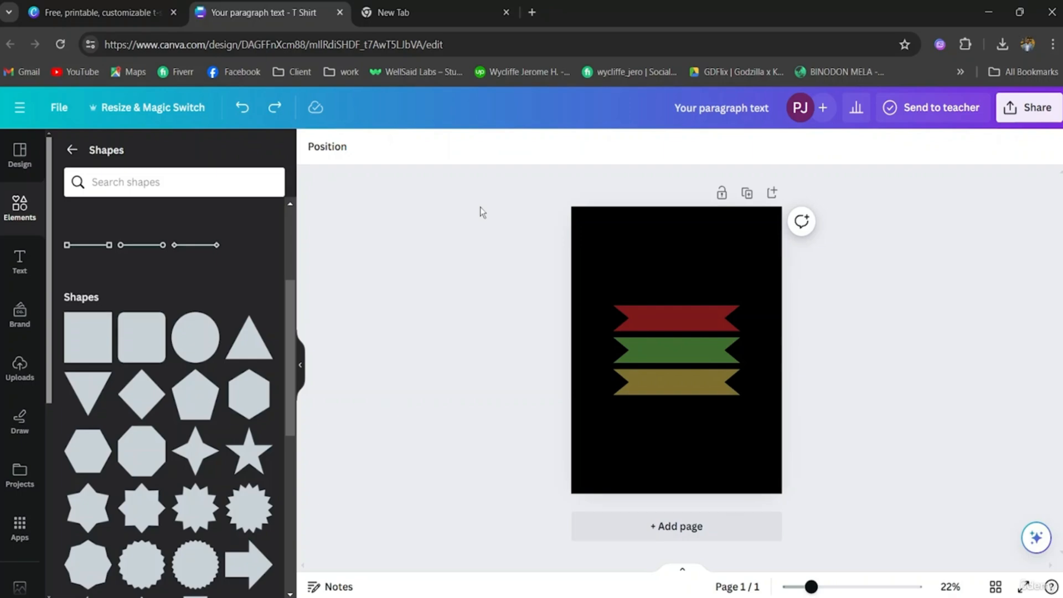
- Try adding a default text box over the middle ribbon banner, and undo it
key(t)
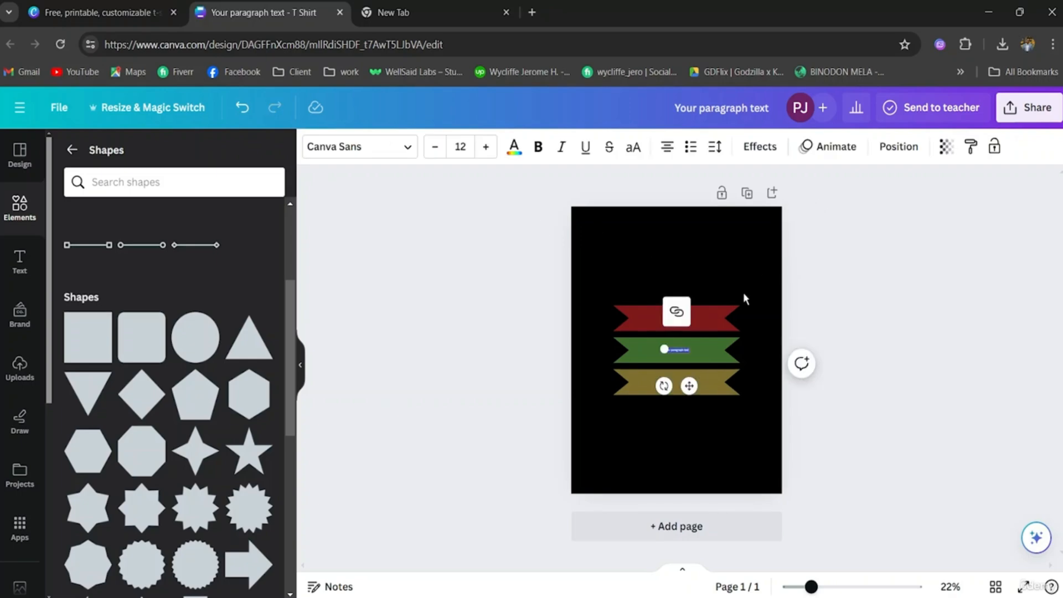
drag(665, 348, 610, 336)
click(242, 108)
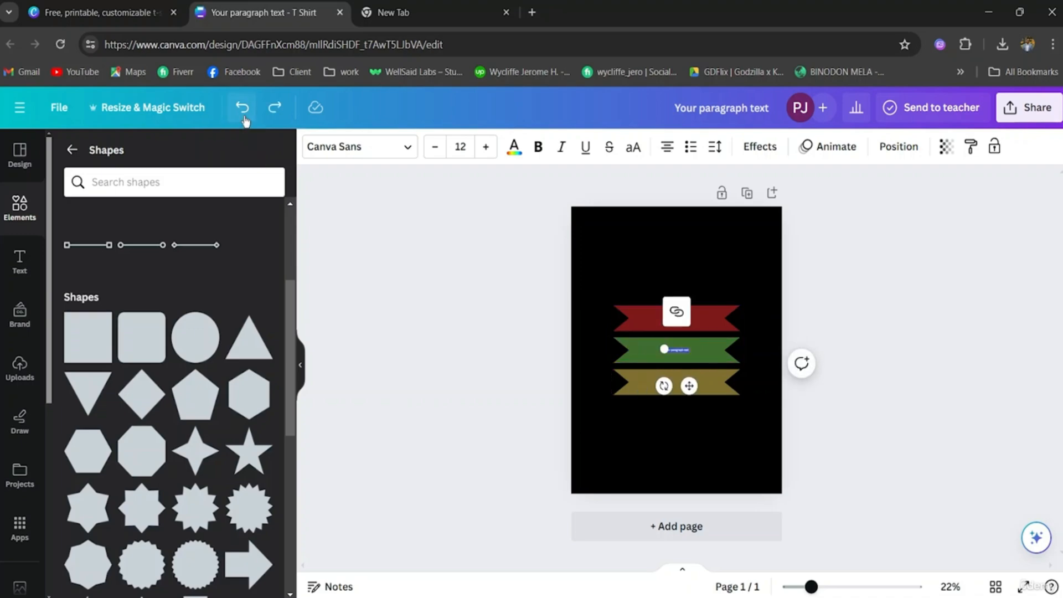
click(242, 107)
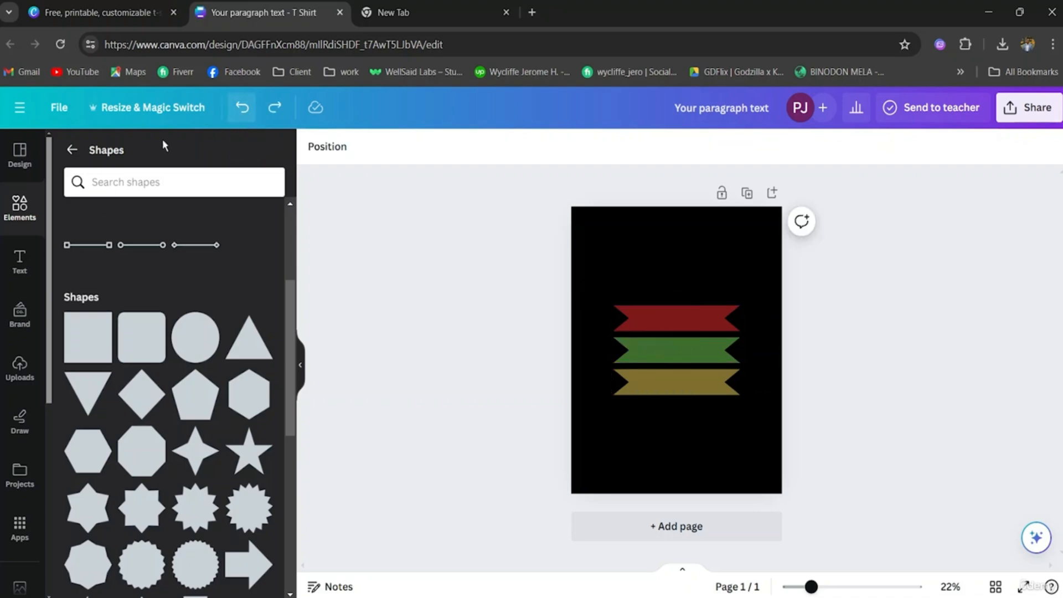
- Browse the font combinations and add the "open DAILY" one to the page
click(24, 260)
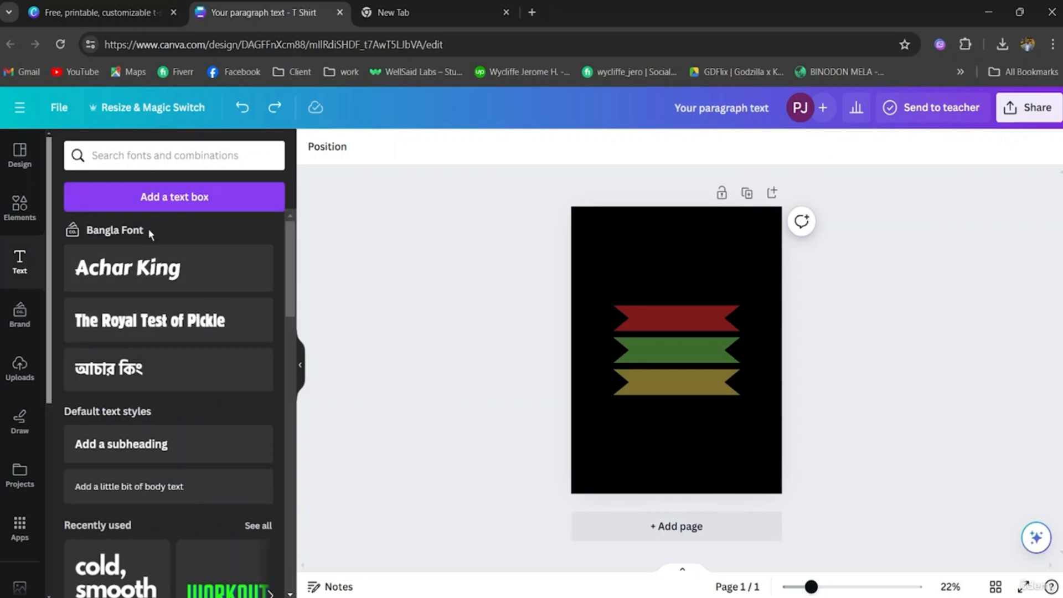
scroll(166, 356, down, 8)
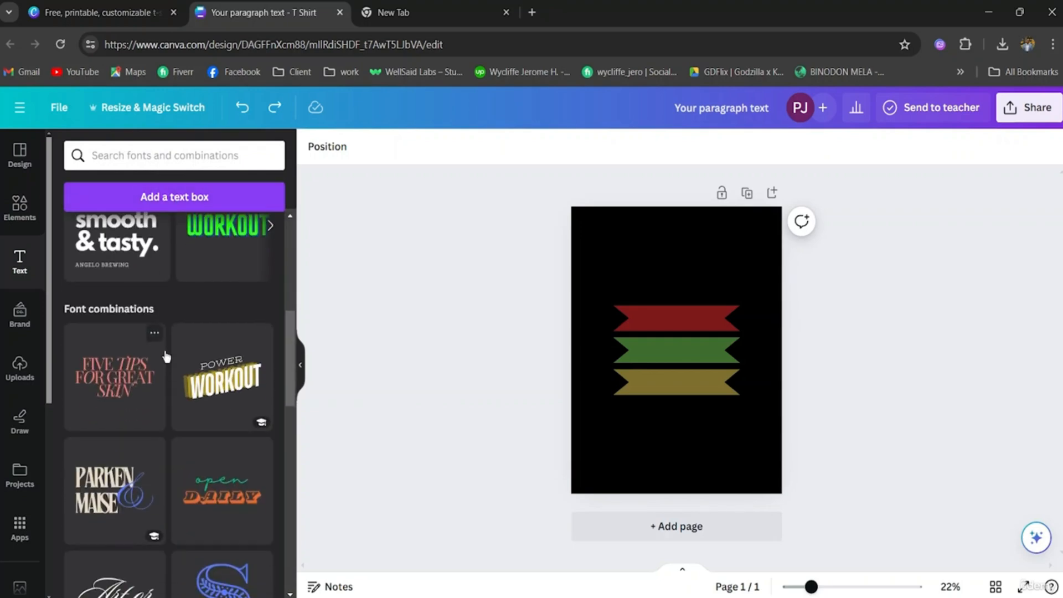
scroll(139, 388, down, 3)
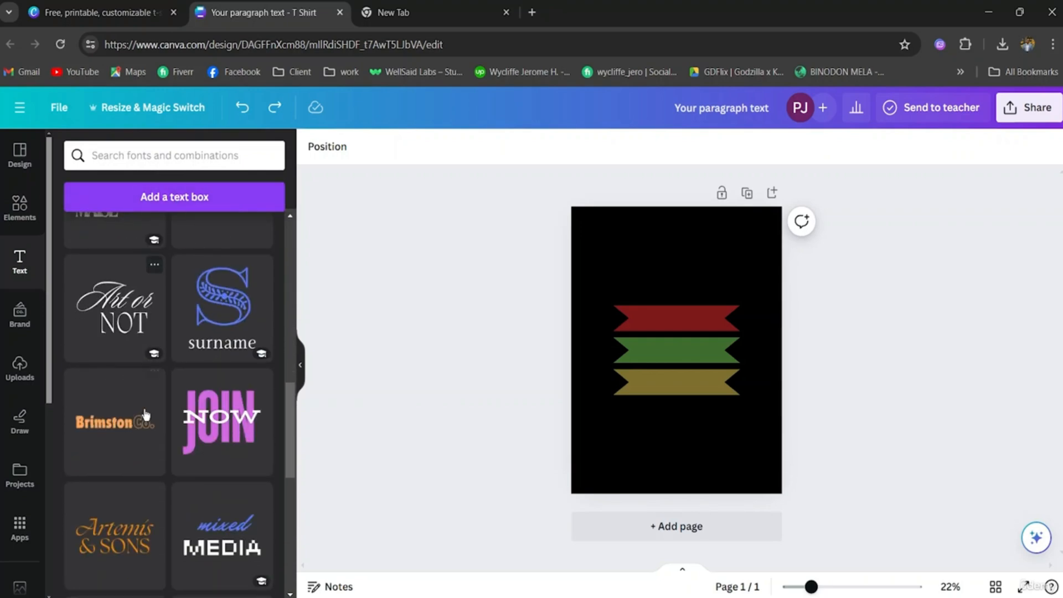
scroll(216, 441, up, 4)
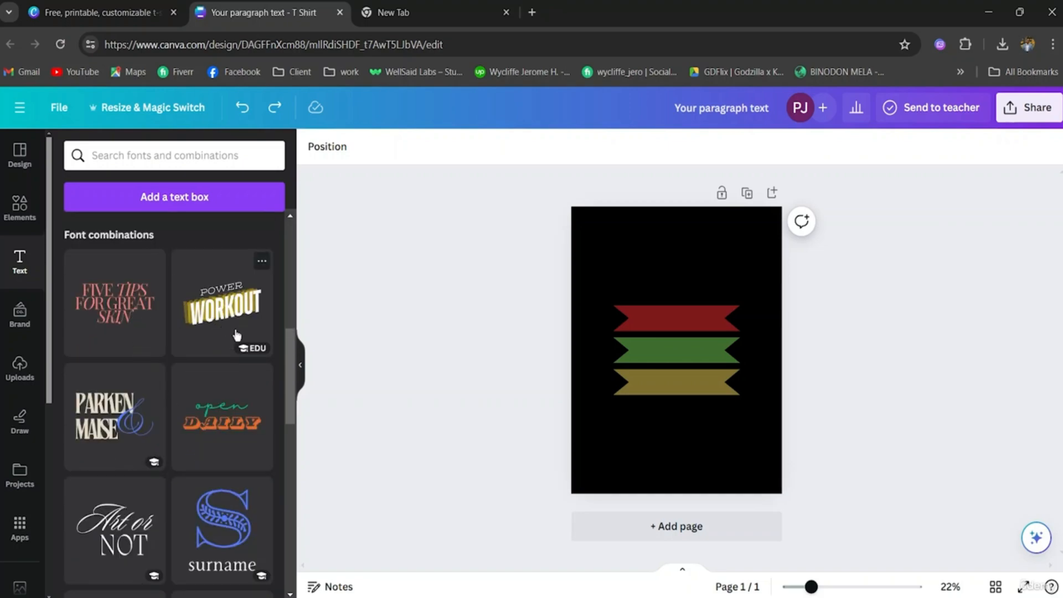
scroll(232, 335, down, 2)
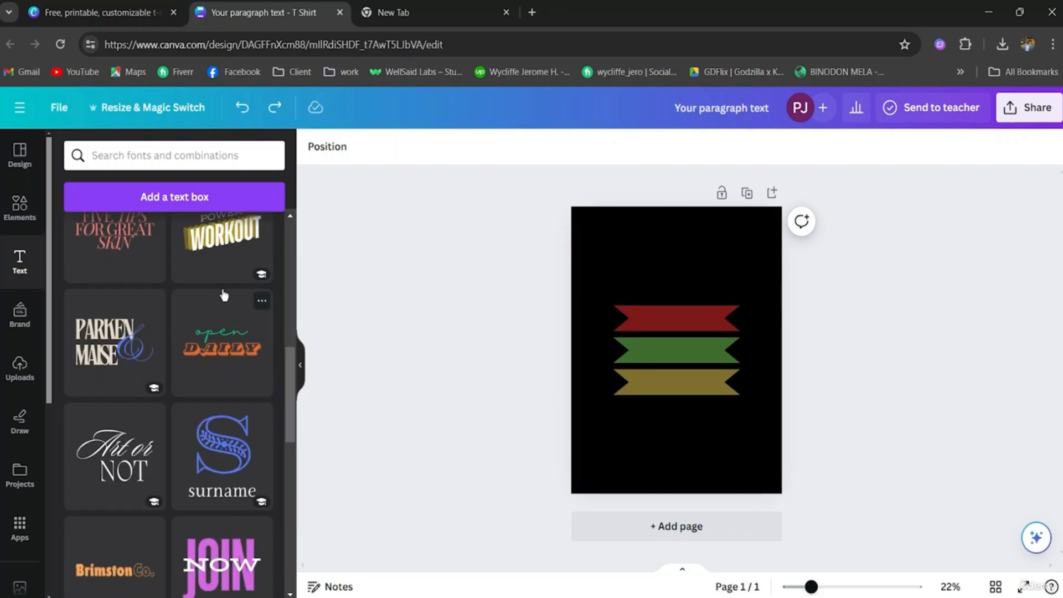
click(235, 350)
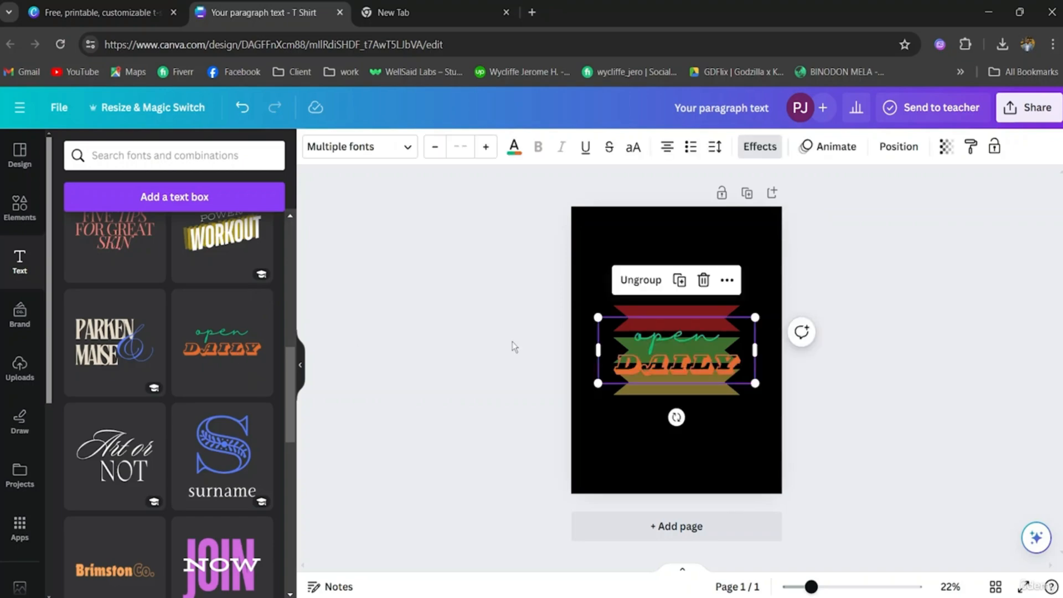
- Move the "open DAILY" text above the red ribbon banner, scale it down to fit the ribbon width, and centre it
drag(704, 359, 704, 281)
drag(757, 305, 719, 291)
drag(653, 275, 666, 279)
click(895, 437)
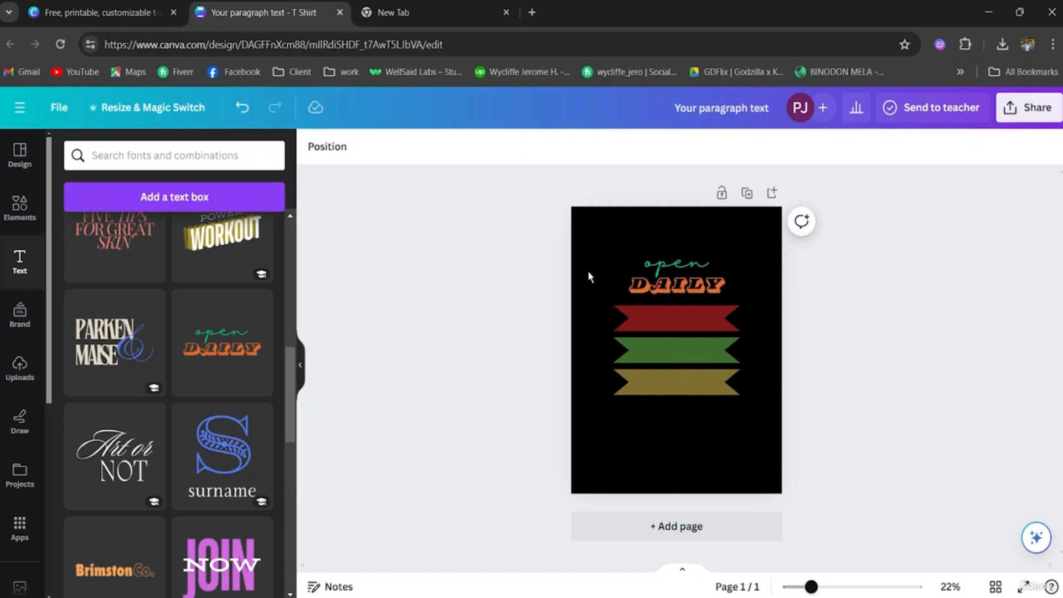
- Enlarge the "open DAILY" text and the three ribbon banners together slightly and centre them on the page
drag(606, 240, 750, 439)
drag(666, 281, 678, 320)
drag(739, 296, 761, 273)
mouse_move(693, 311)
mouse_down()
mouse_move(683, 320)
mouse_move(683, 300)
mouse_up()
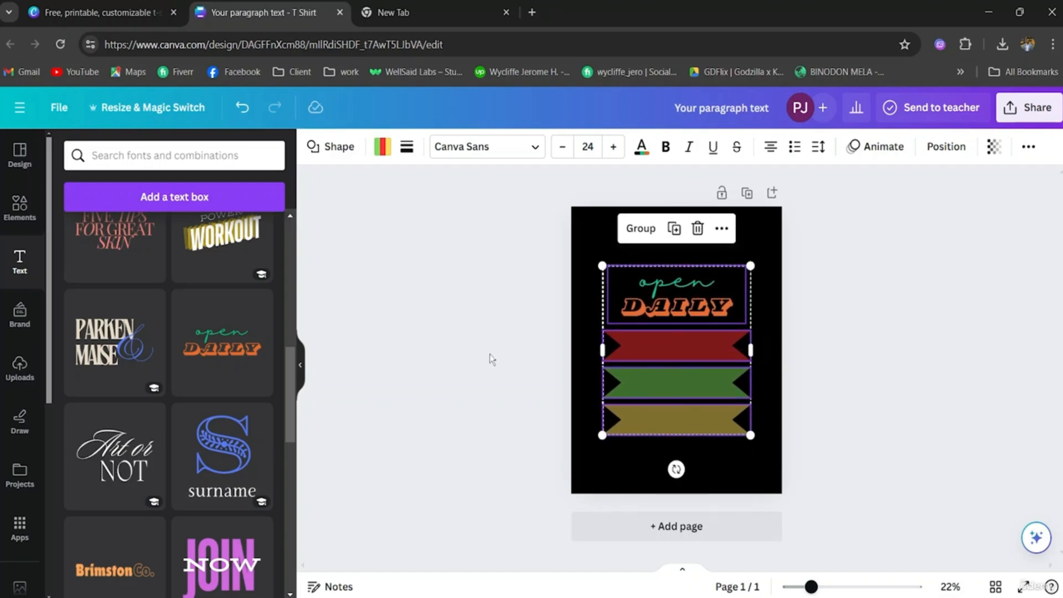
- Set the transparency of the three ribbon banners to 66
click(492, 360)
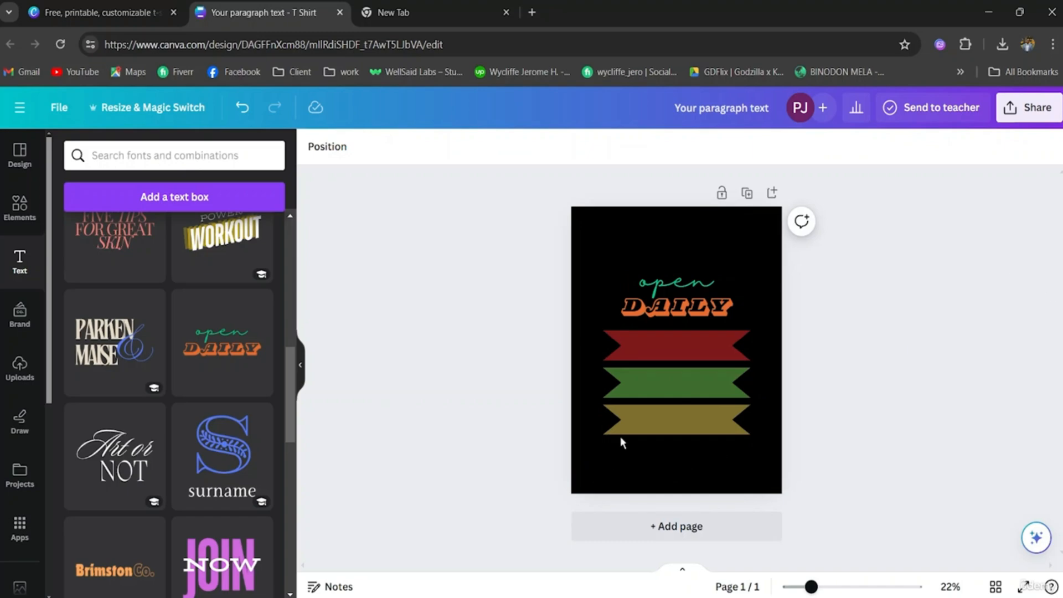
drag(607, 465, 763, 328)
click(994, 146)
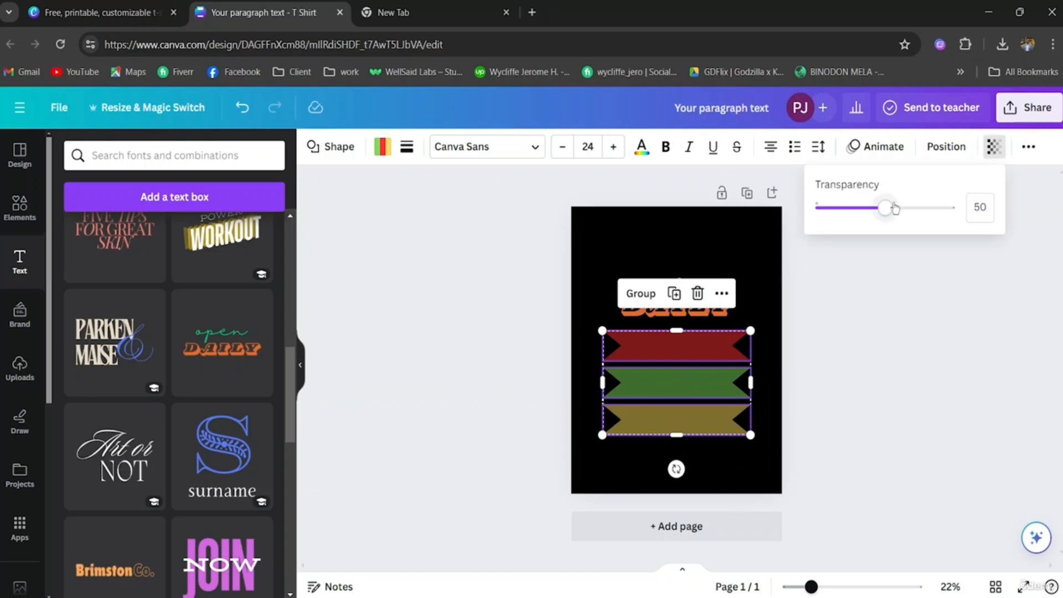
drag(893, 208, 908, 207)
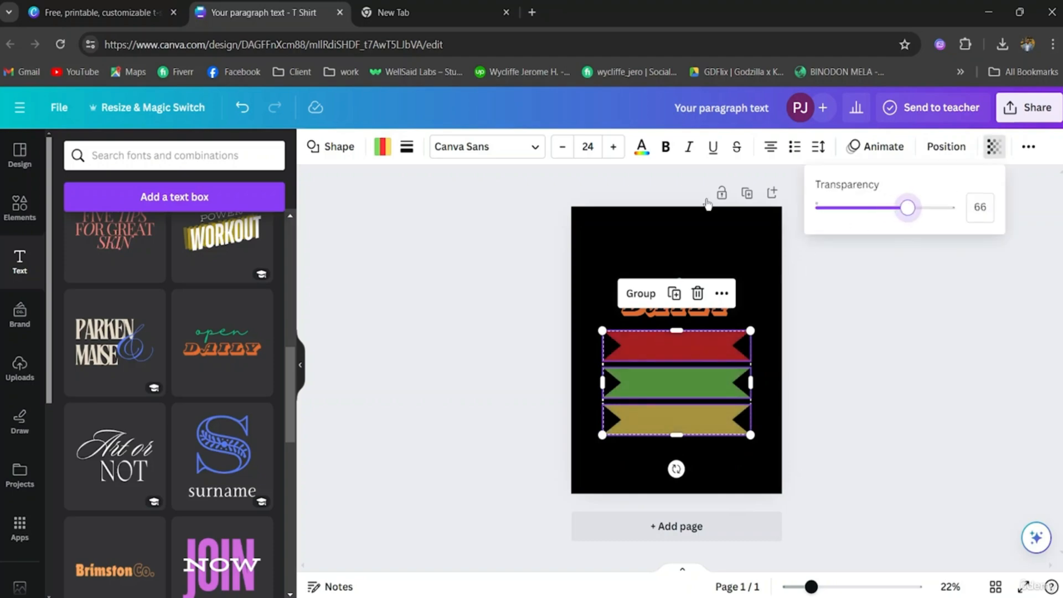
- Give the three ribbon banners a thin solid border in white (#ffffff)
click(408, 146)
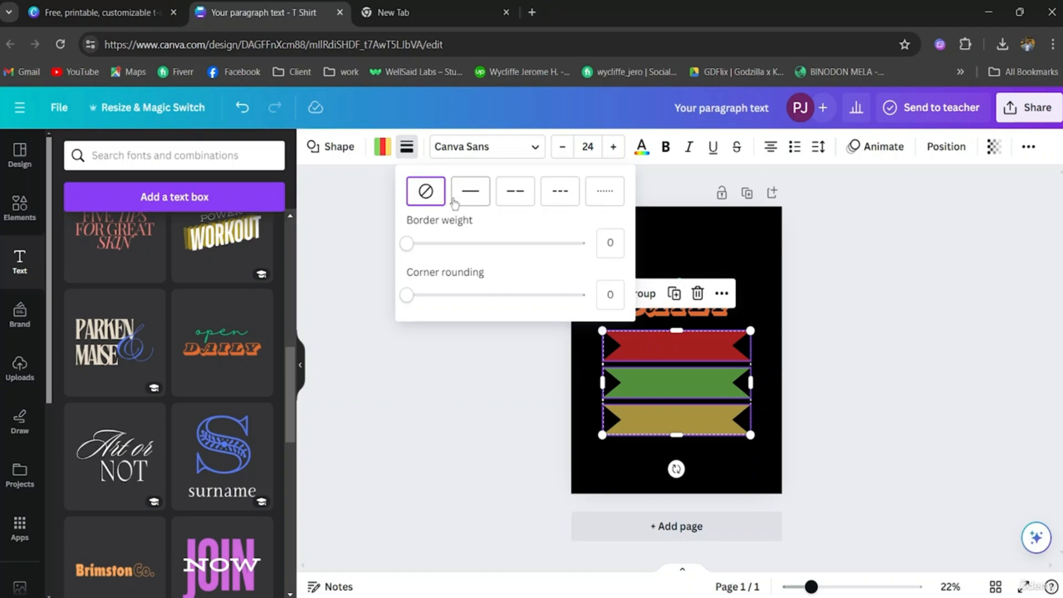
click(470, 192)
drag(411, 246, 428, 253)
click(408, 146)
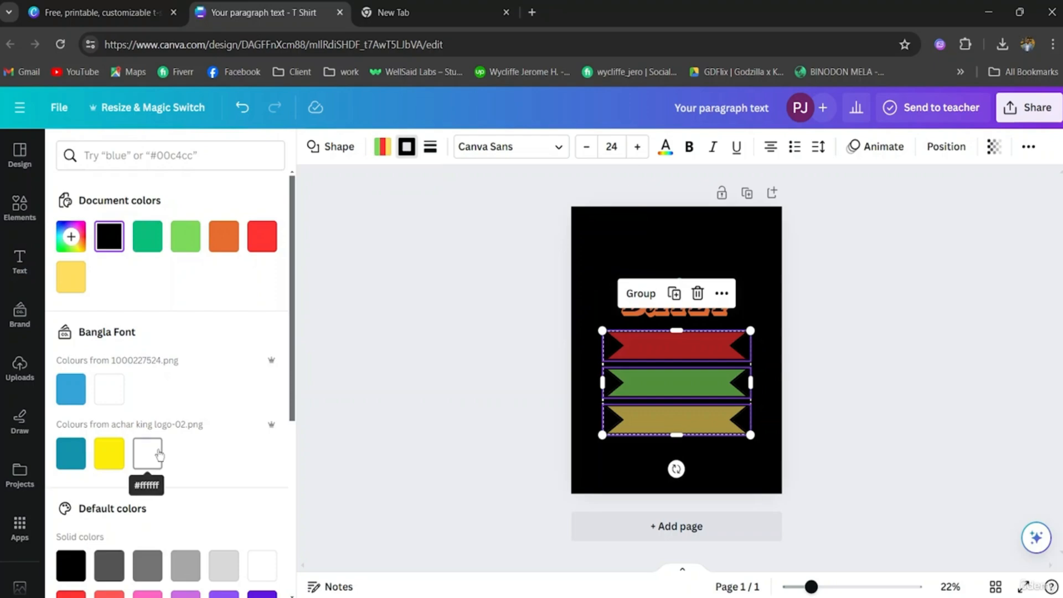
click(160, 455)
click(440, 361)
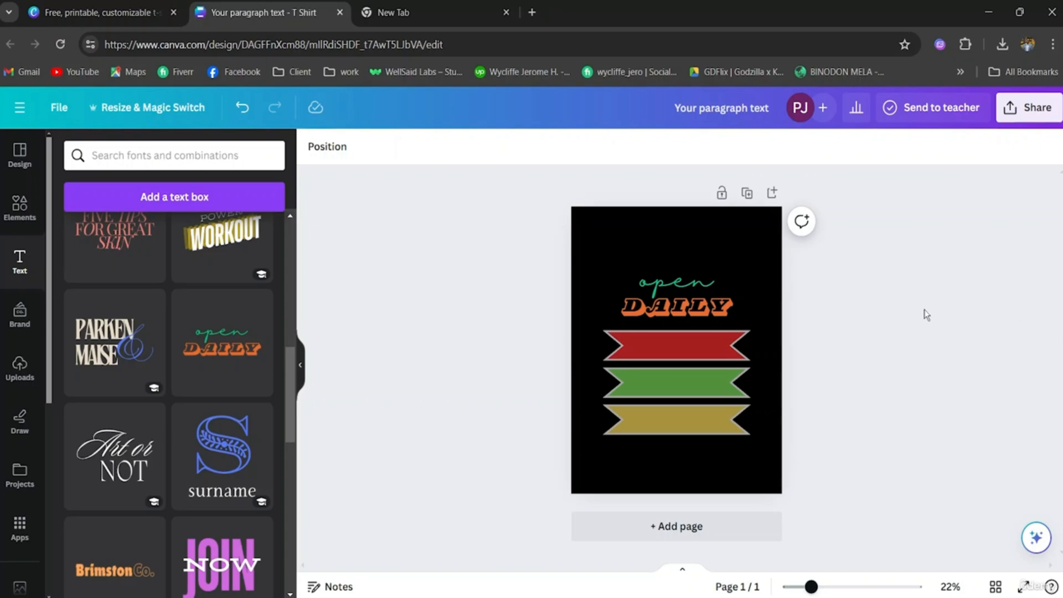
- Try to download the design as a PNG at size 3.125 (4,861 × 6,250 px)
click(1030, 111)
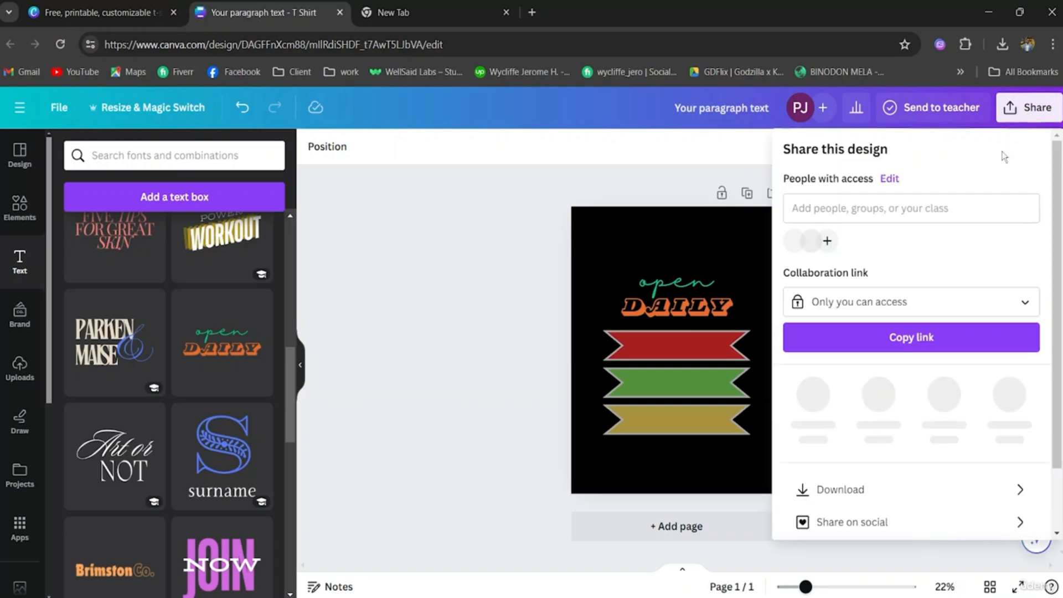
scroll(908, 333, down, 2)
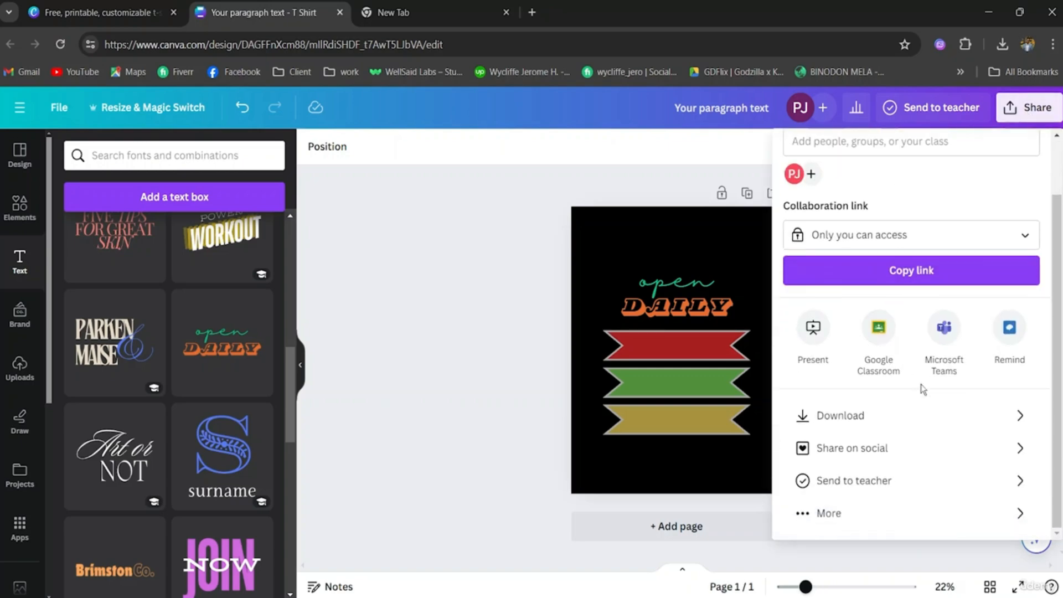
click(860, 416)
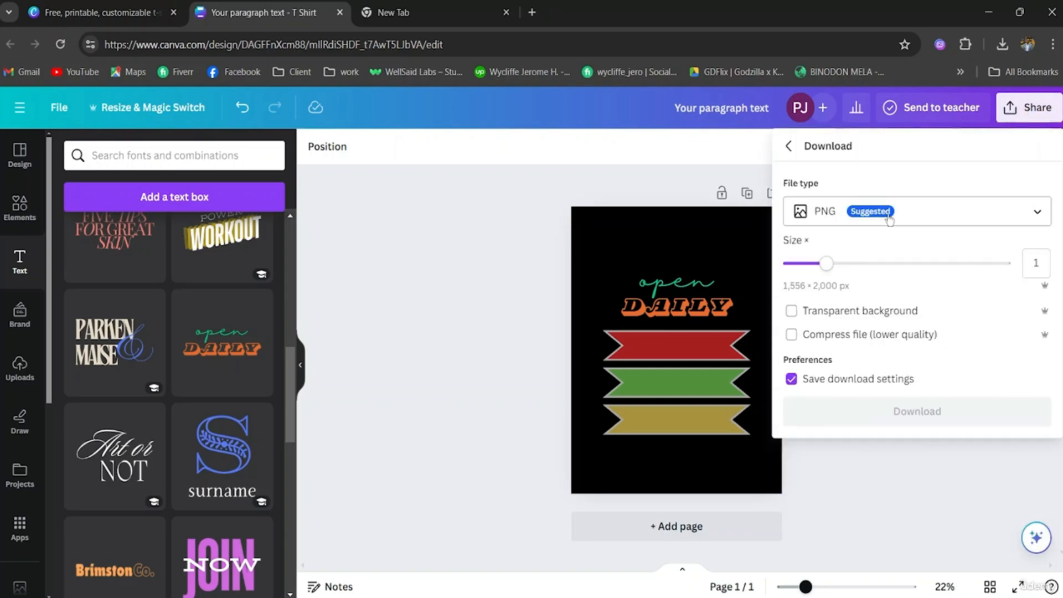
click(958, 217)
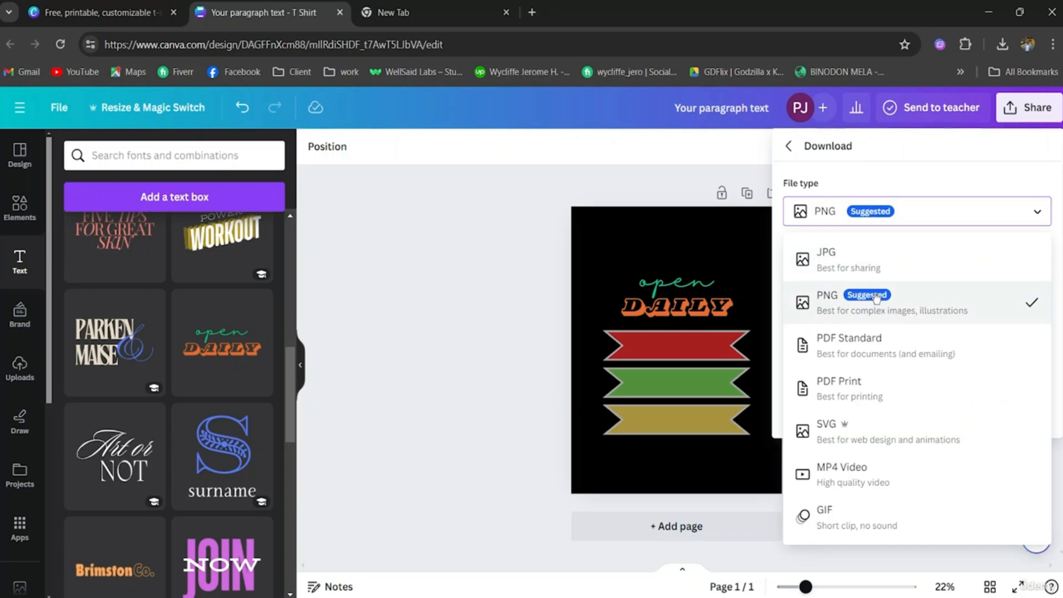
click(907, 319)
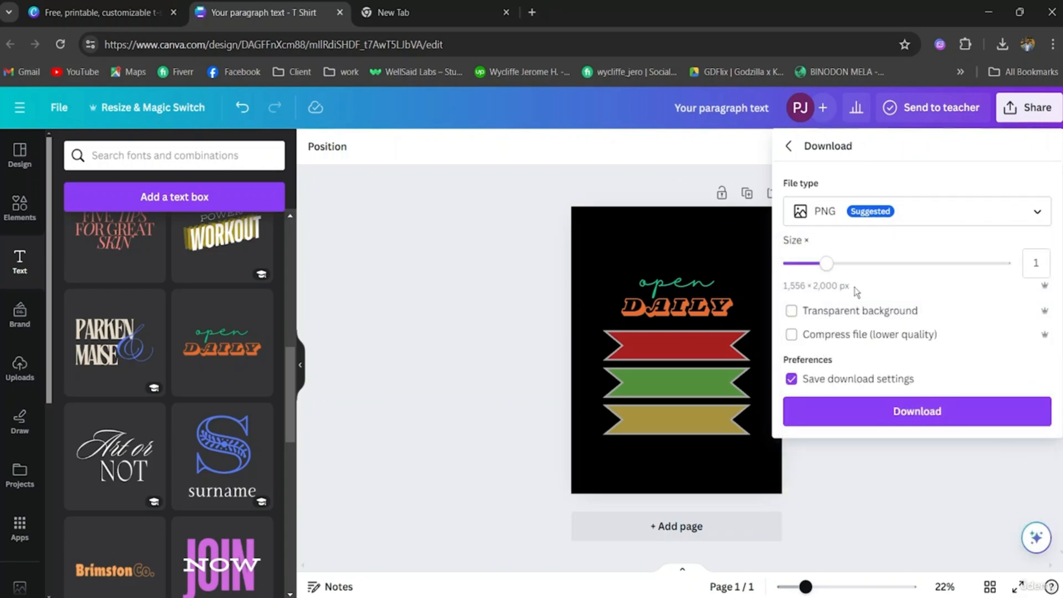
drag(831, 264, 1031, 265)
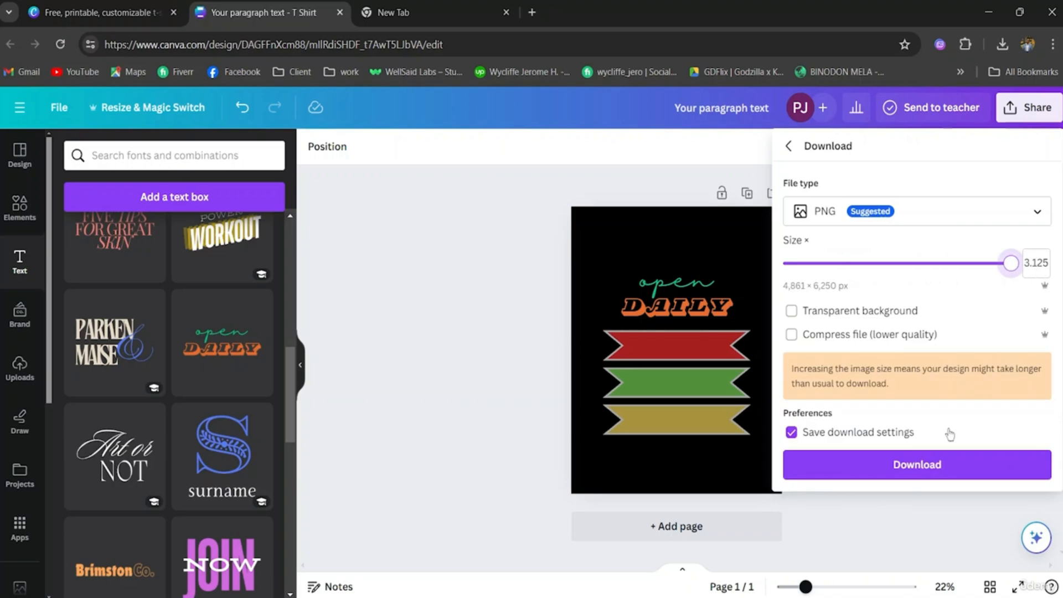
click(927, 469)
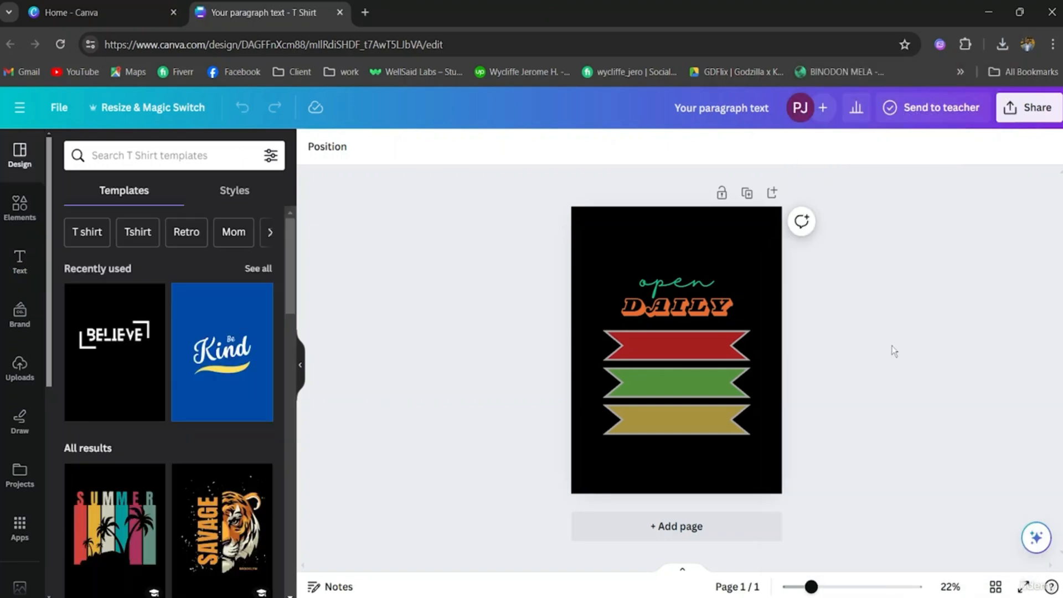
- Download the design as a JPG at size 3.125 with quality 100
click(1029, 107)
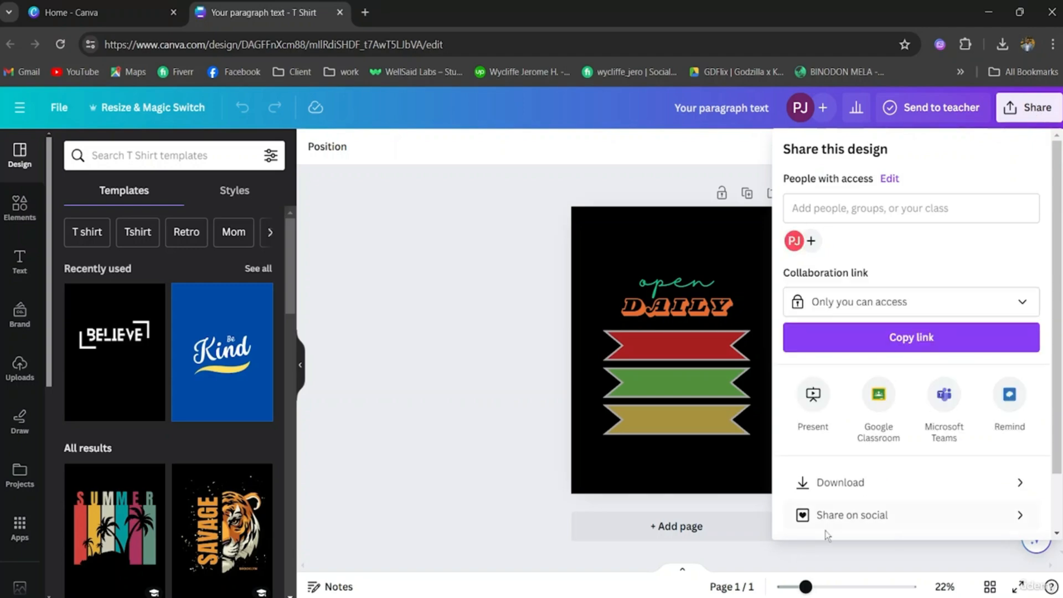
click(839, 492)
click(906, 222)
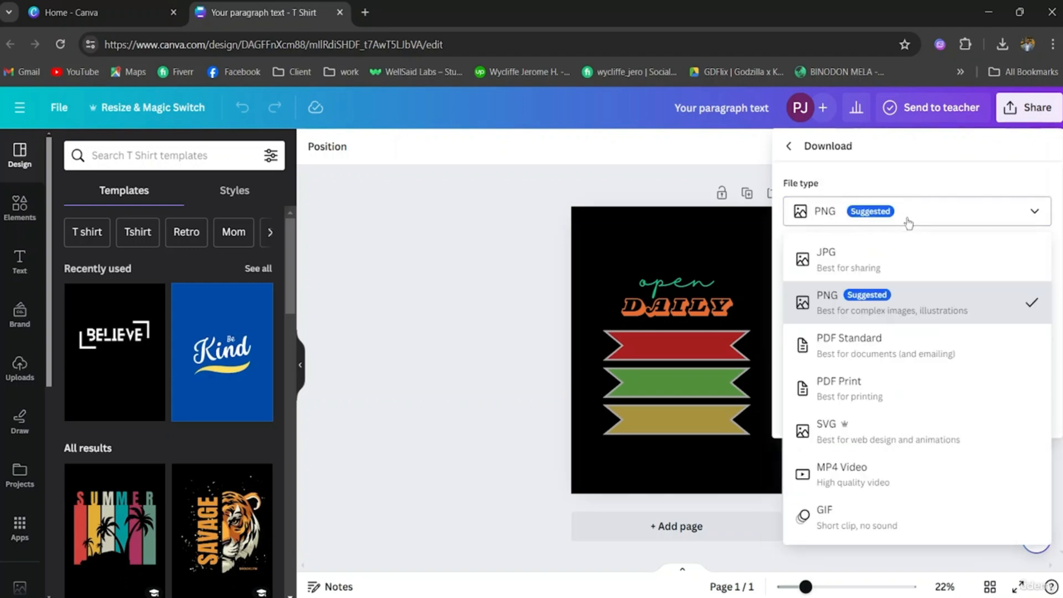
click(857, 259)
click(836, 264)
drag(836, 264, 1011, 264)
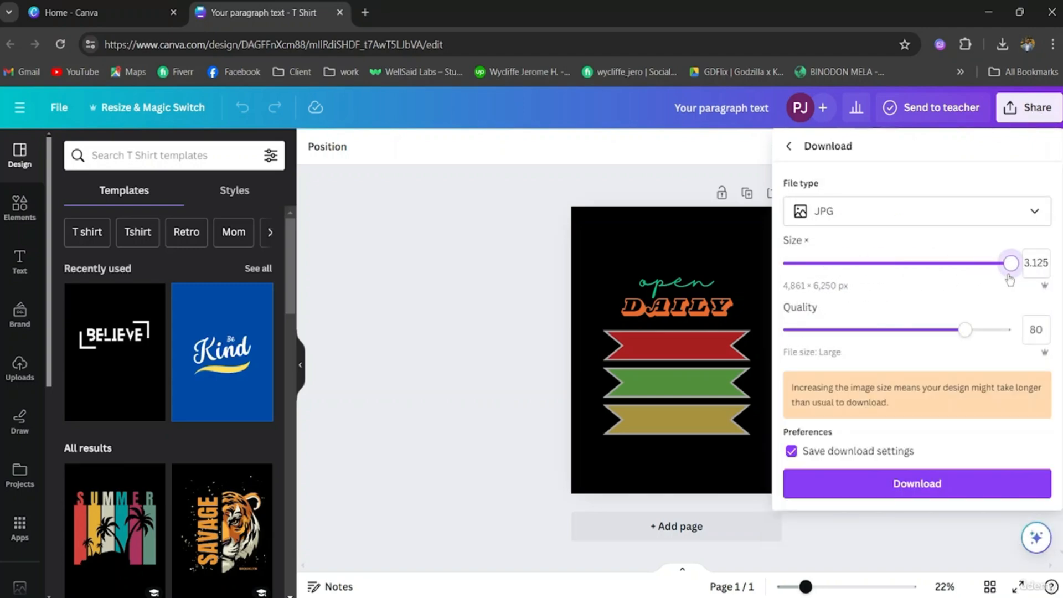
drag(964, 331, 1011, 330)
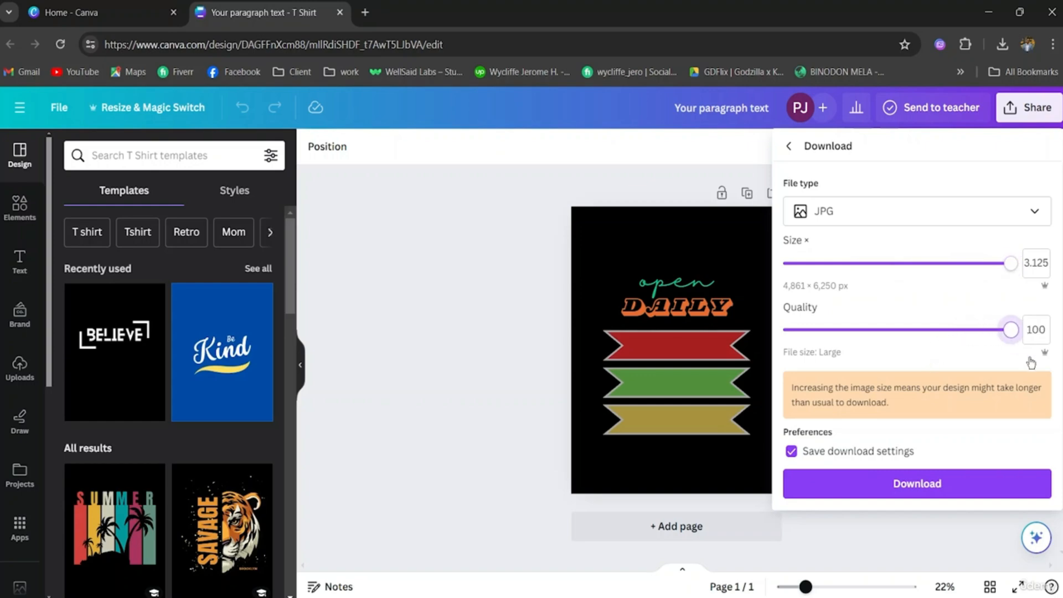
click(962, 483)
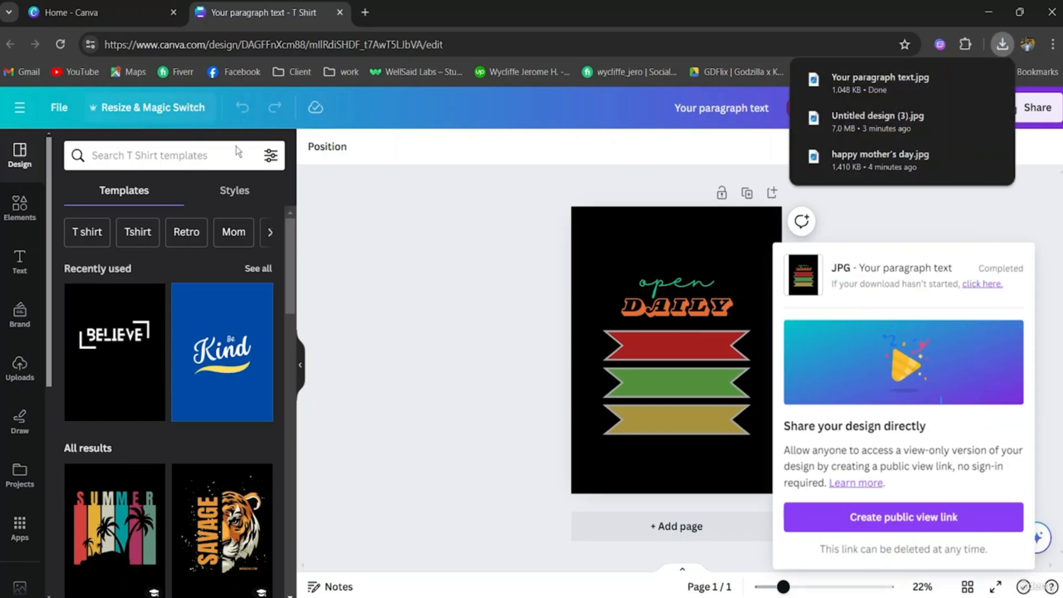
click(490, 255)
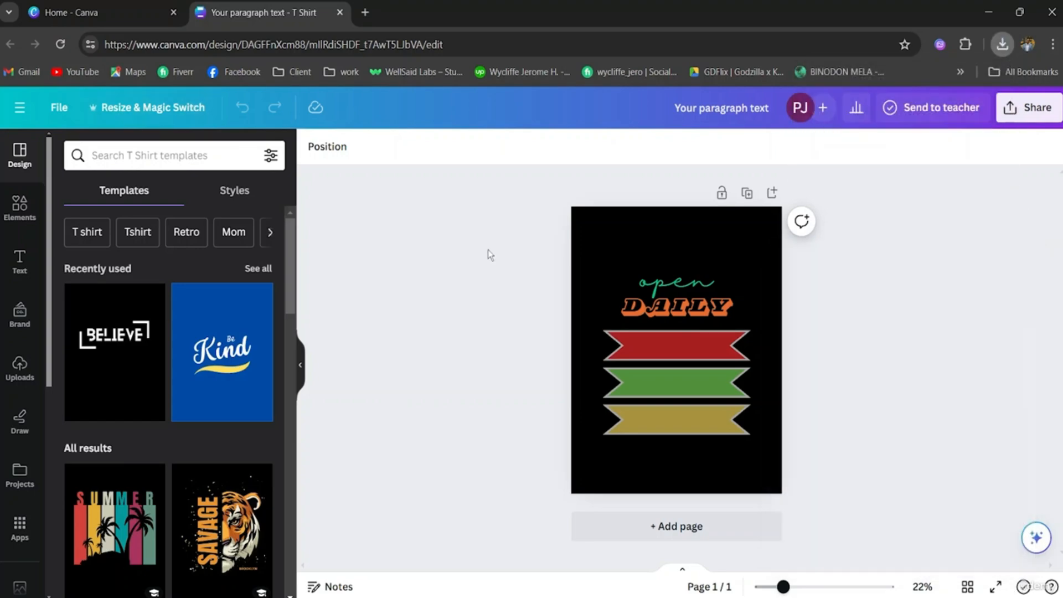
- Create a new blank design from the home page with the recent custom size 1000 × 1000 px
click(87, 6)
click(907, 125)
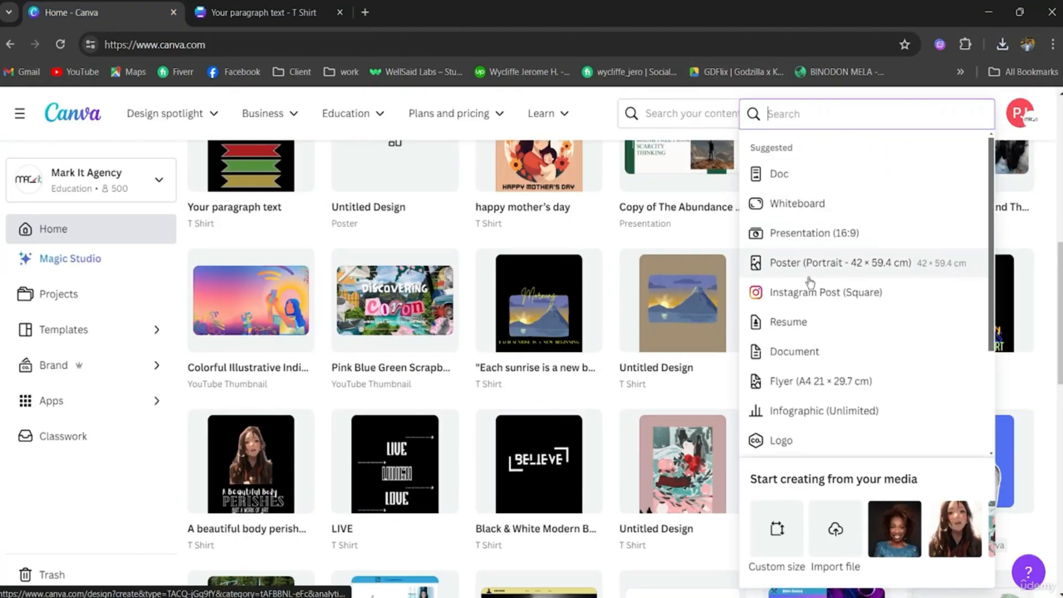
click(785, 540)
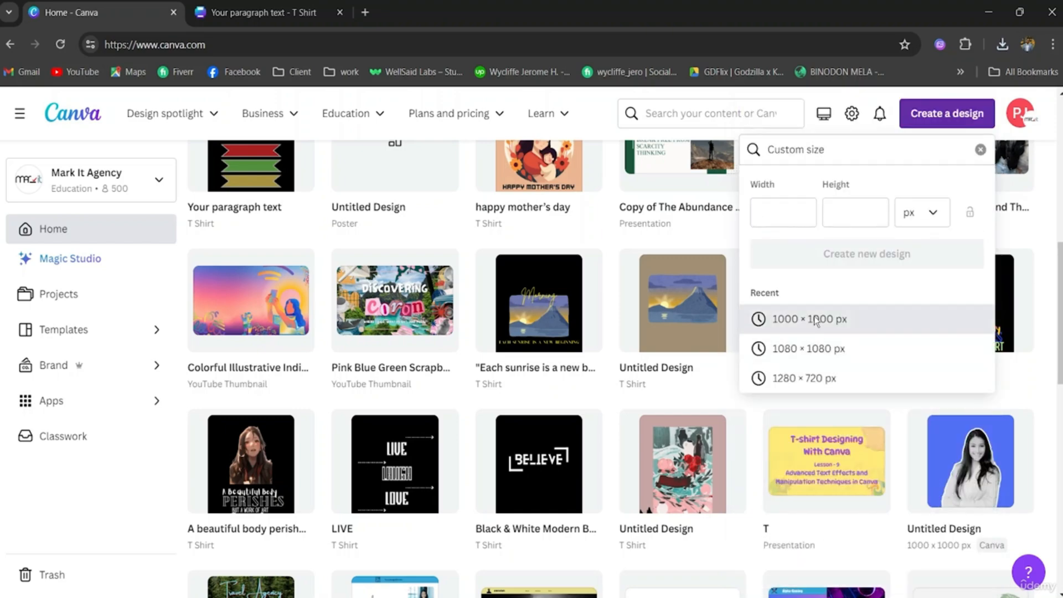
click(817, 321)
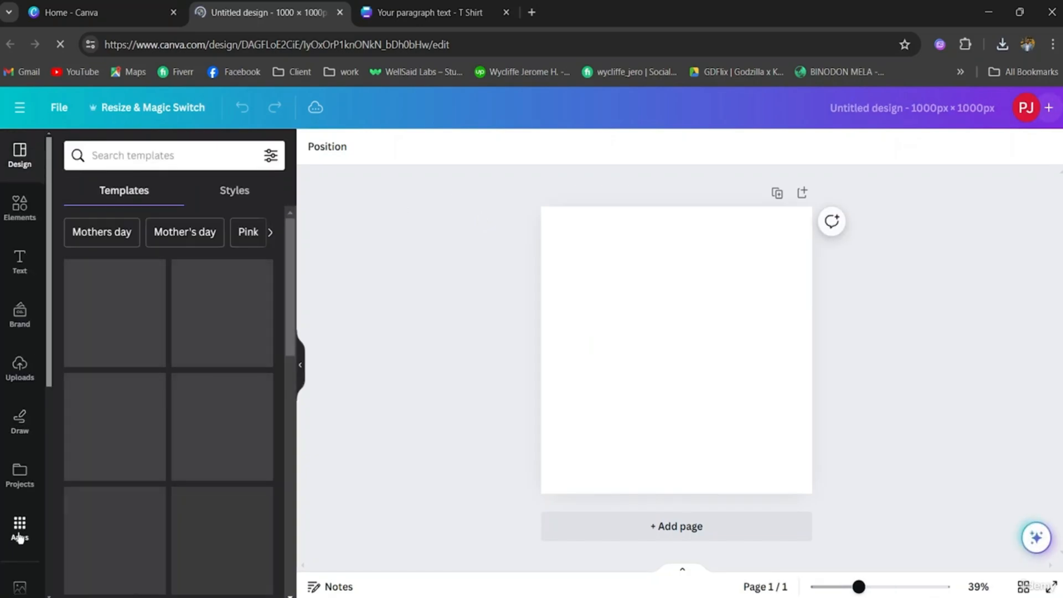
- Search the available apps for "mock" and open the Mockups app
click(19, 531)
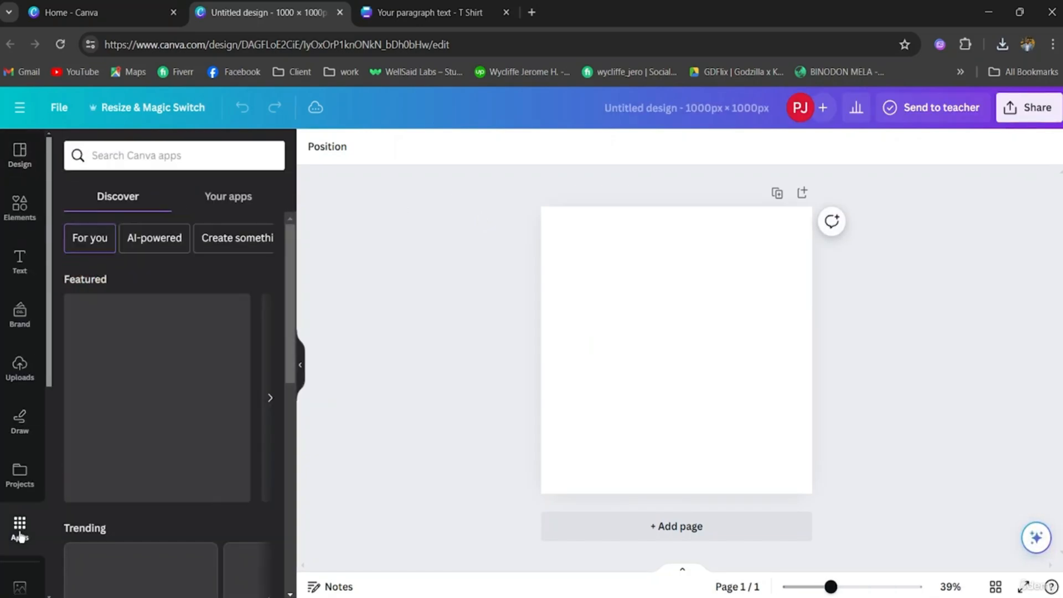
click(160, 156)
text(mo)
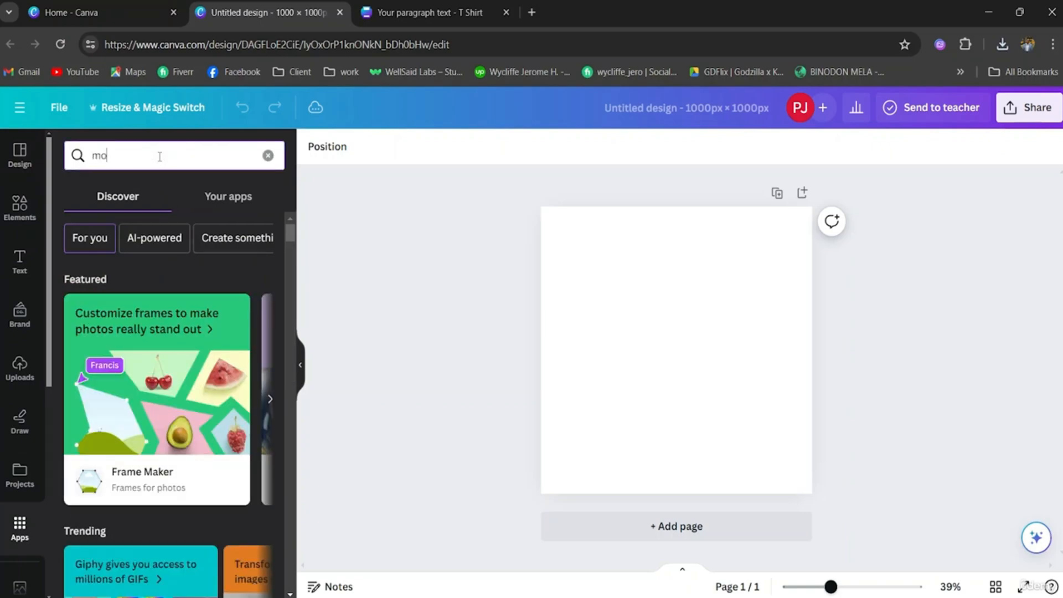
text(ck)
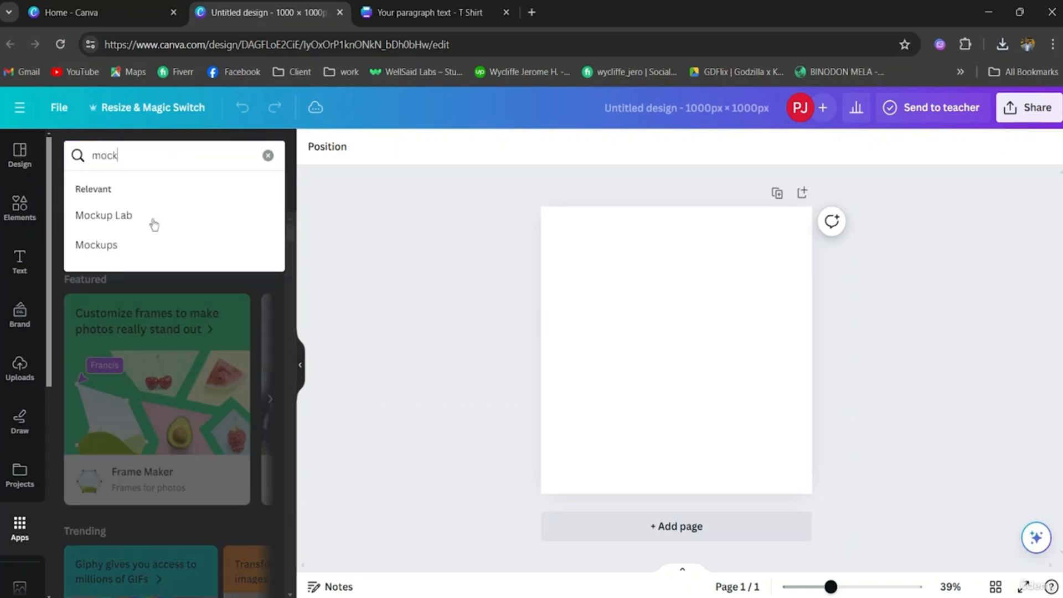
click(150, 244)
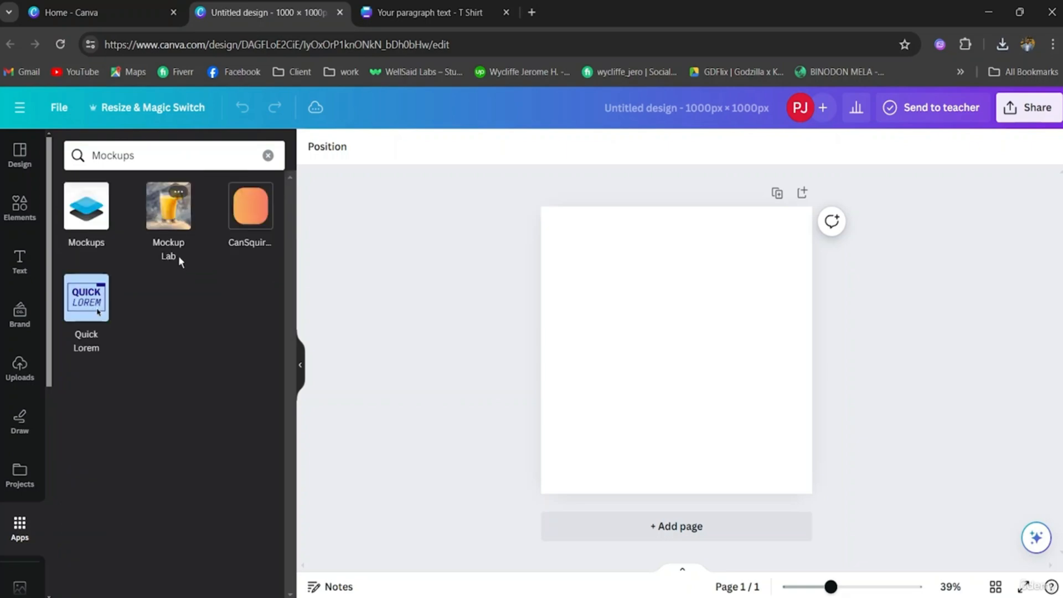
click(75, 233)
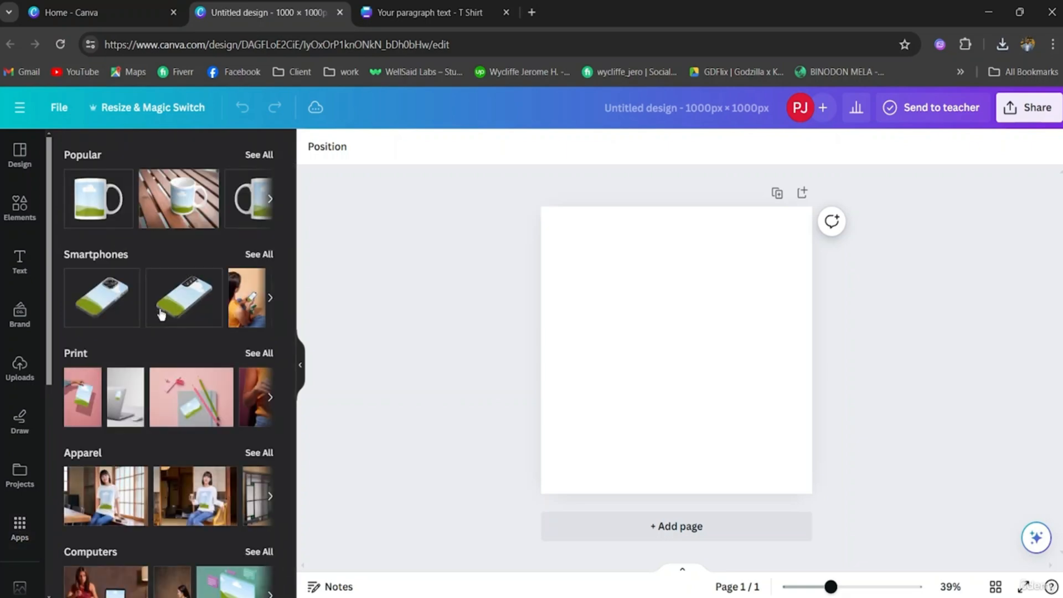
- Add the apparel mockup of a man in a white sweatshirt on a street and enlarge it to fill the page
scroll(162, 354, down, 3)
click(257, 305)
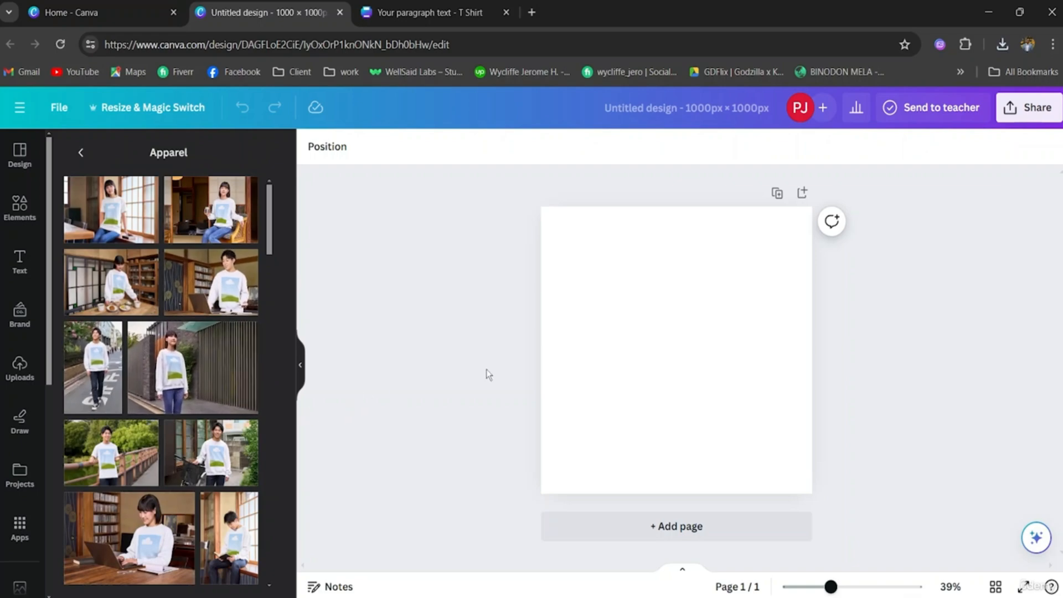
drag(639, 292, 466, 193)
drag(713, 408, 824, 552)
drag(678, 394, 672, 466)
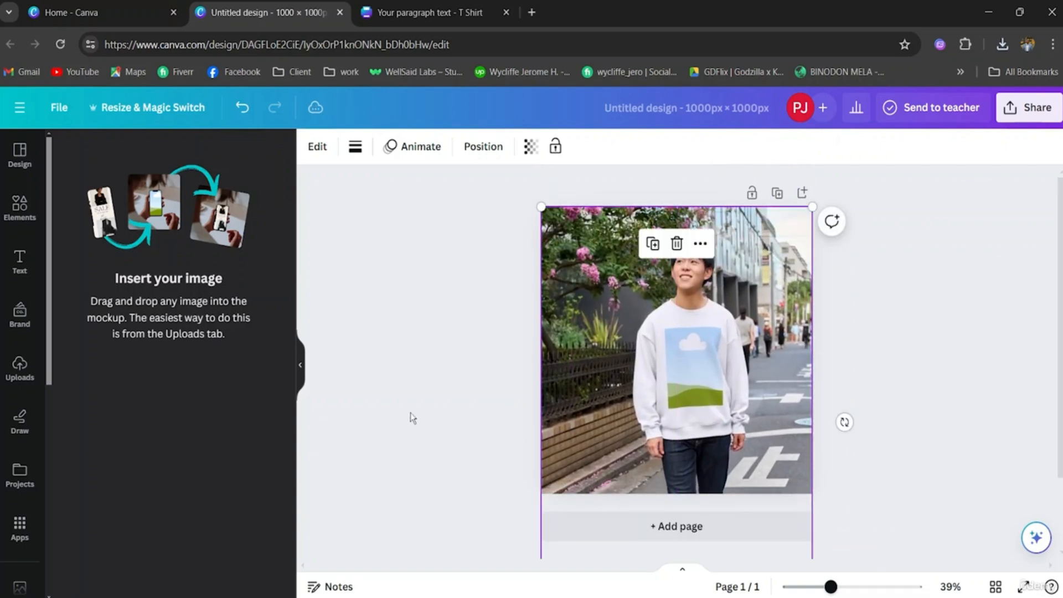
click(410, 413)
- Upload the "Your paragraph text" image from the Downloads folder
click(22, 369)
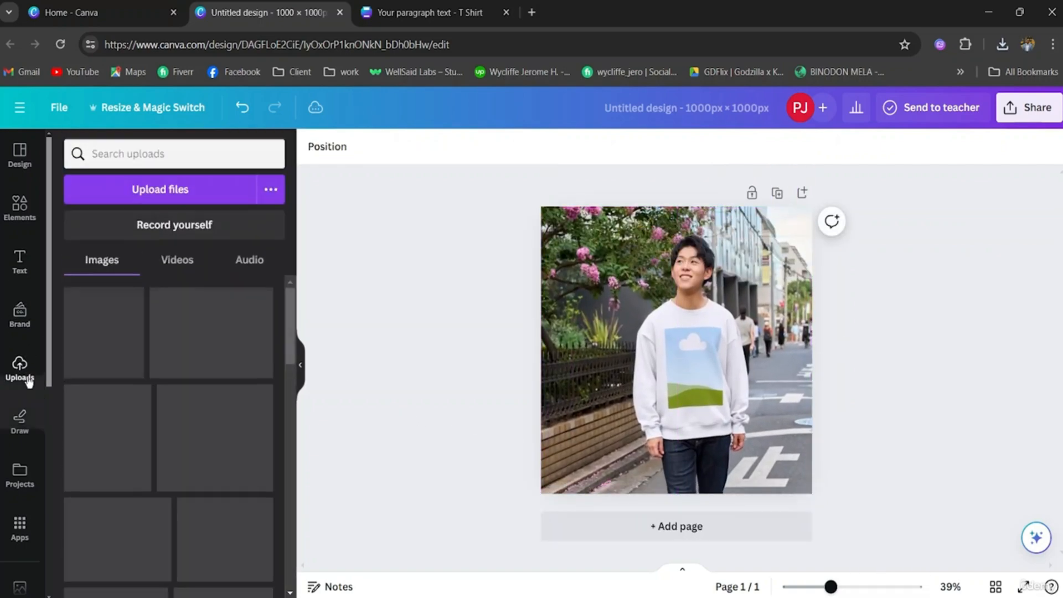
click(192, 190)
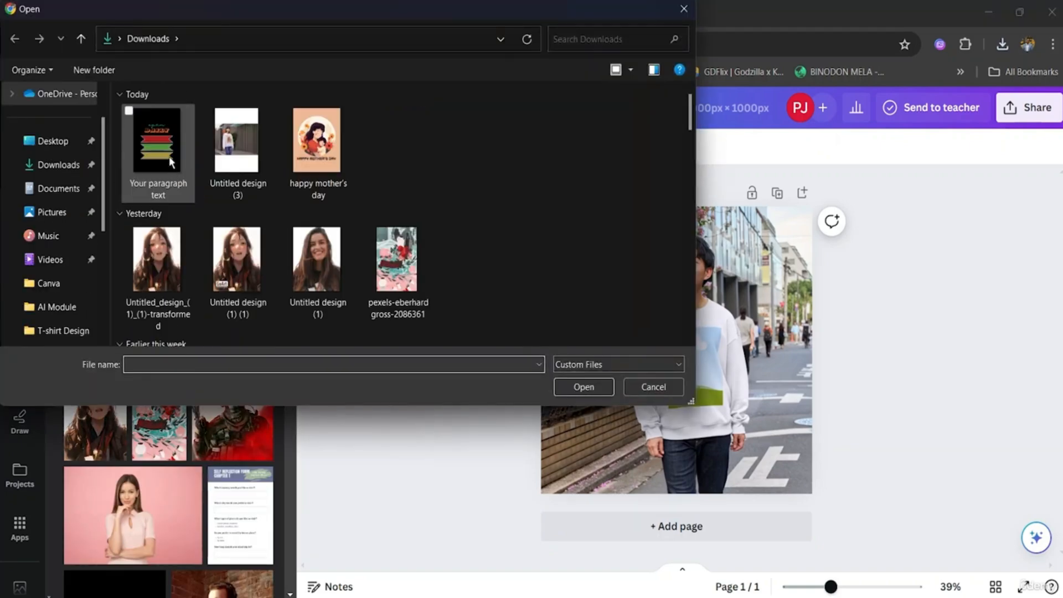
click(169, 156)
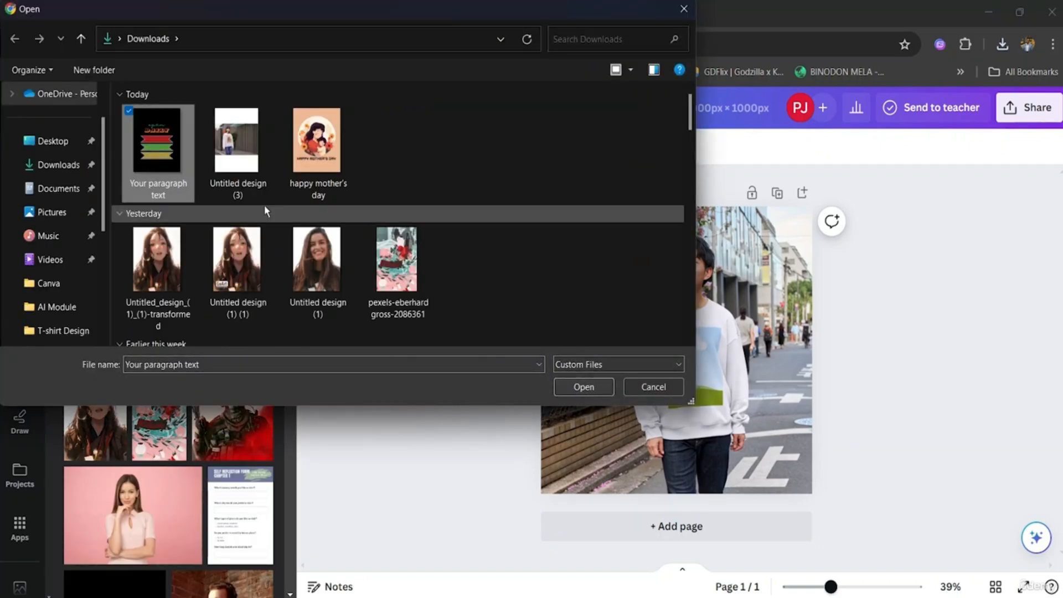
click(585, 387)
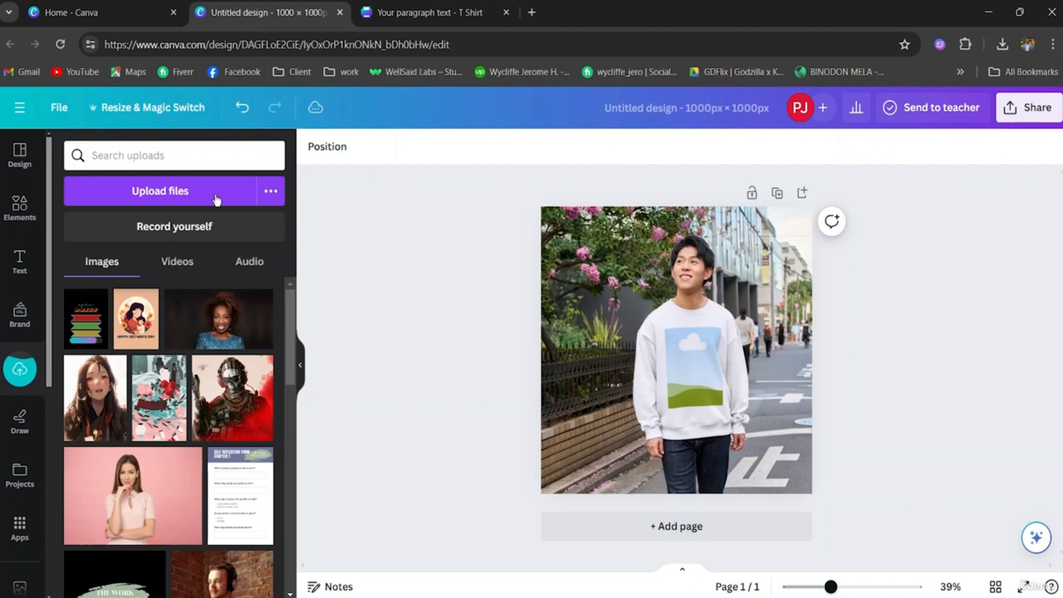
- Place the uploaded "open DAILY" ribbon graphic into the sweatshirt's print area and inspect the print up close
drag(84, 331, 690, 364)
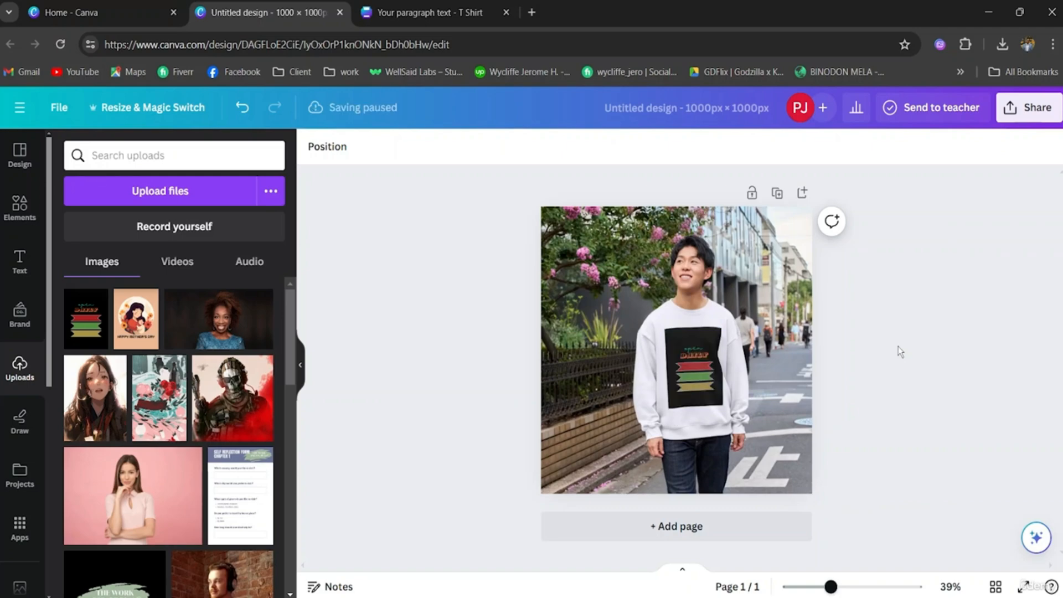
click(713, 440)
click(936, 411)
key(ctrl+plus)
key(ctrl+plus)
key(ctrl+plus)
key(ctrl+plus)
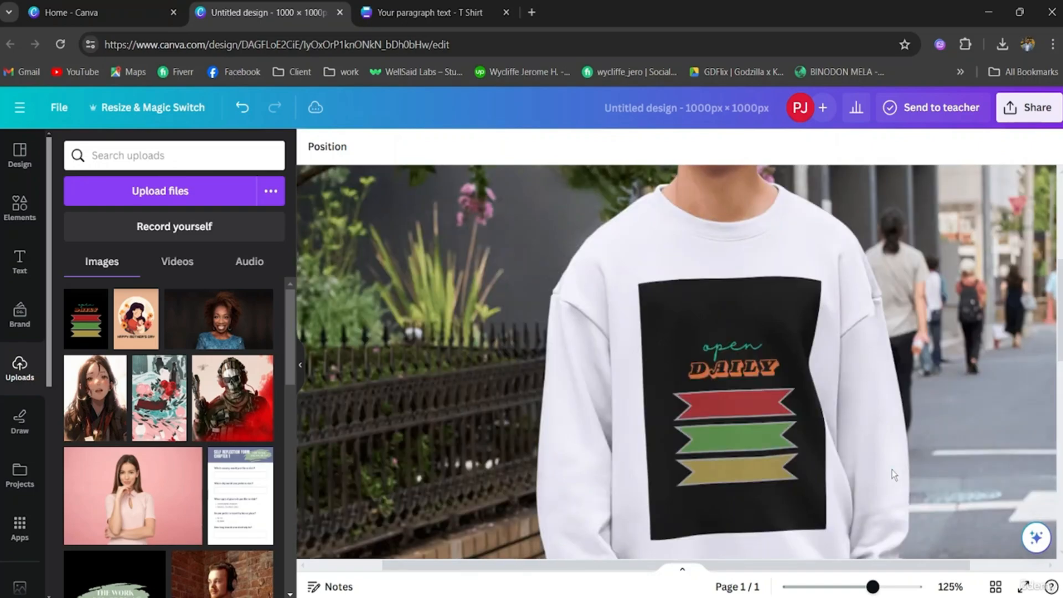
- Download the sweatshirt mockup as a JPG at size 3.125 (3,125 × 3,125 px) and quality 100
key(ctrl+minus)
key(ctrl+minus)
key(ctrl+minus)
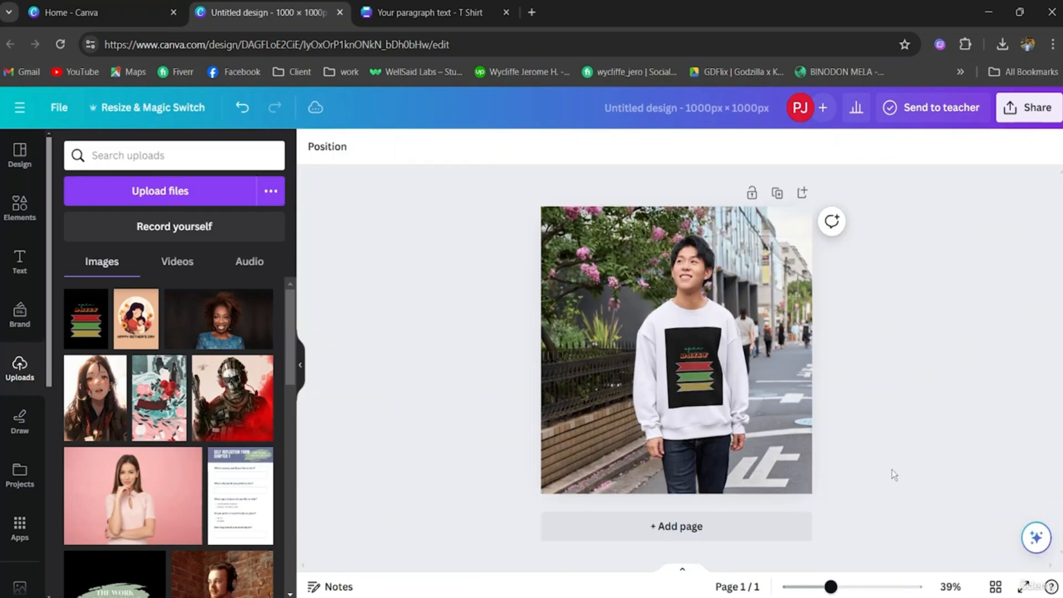
click(1037, 120)
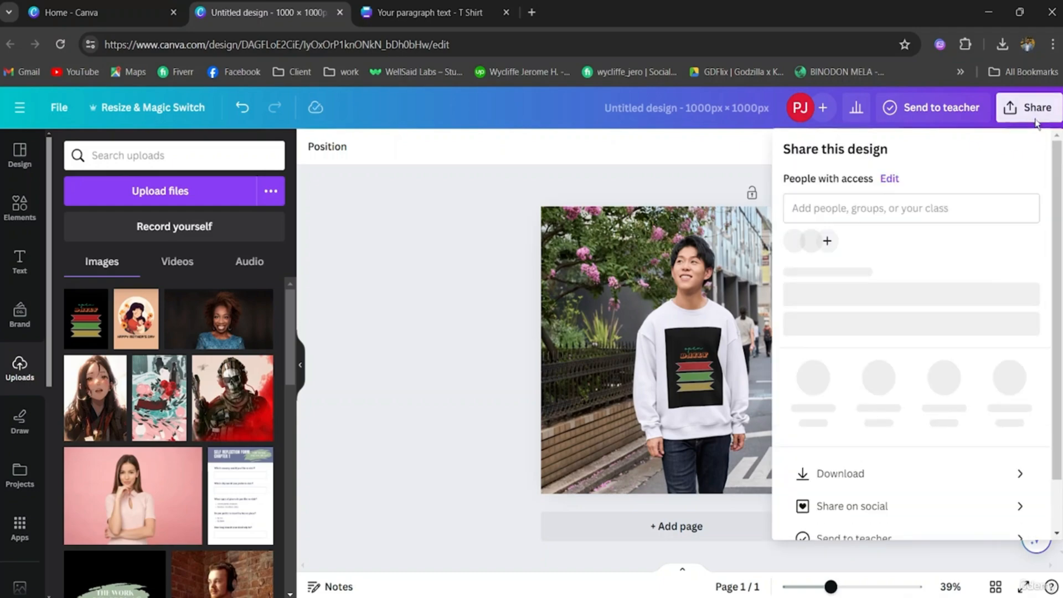
click(909, 486)
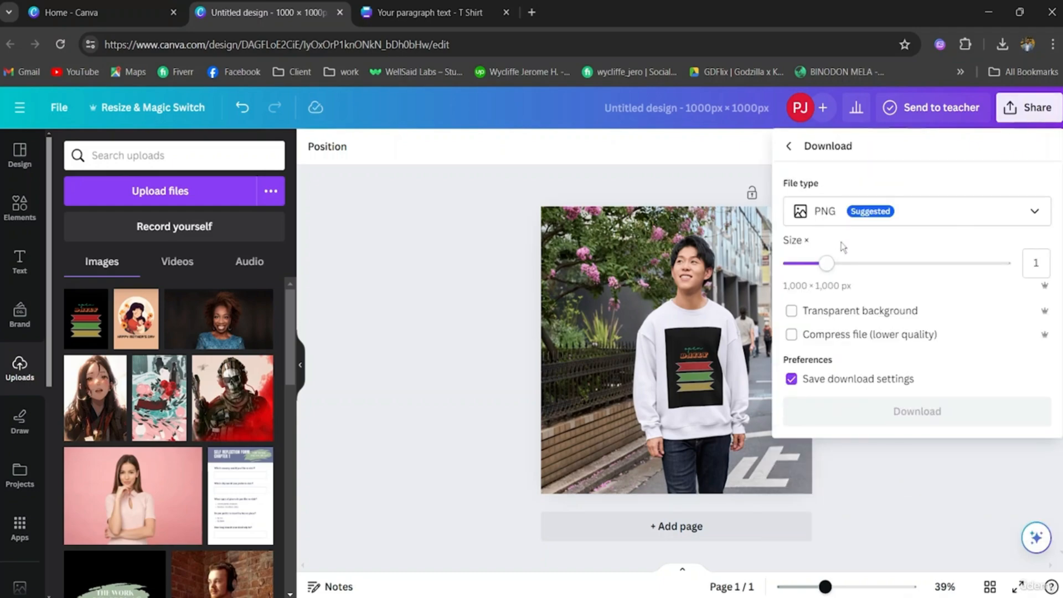
click(903, 213)
click(874, 249)
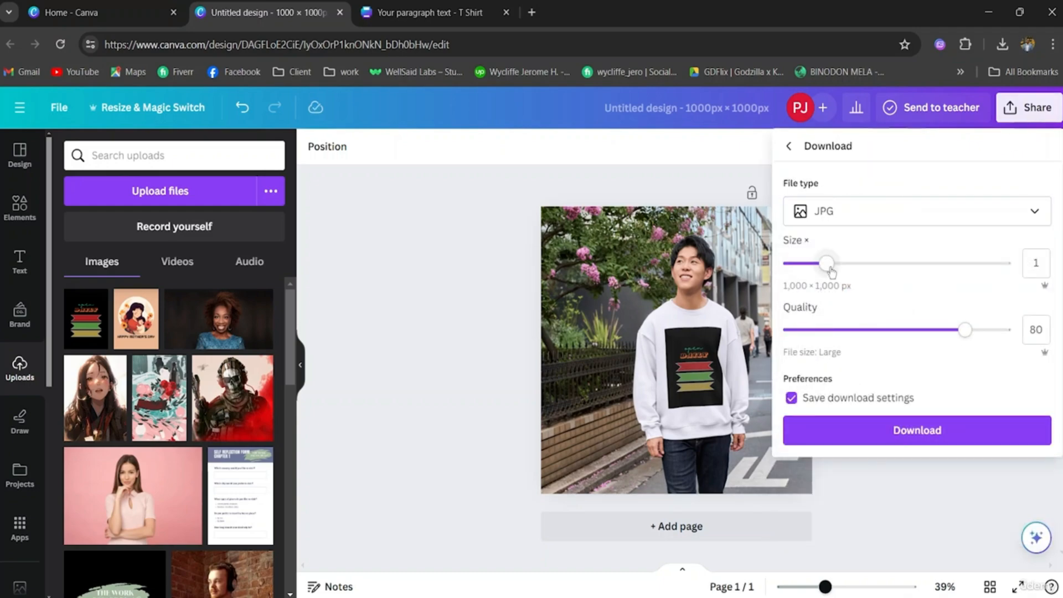
drag(828, 264, 1013, 265)
drag(966, 331, 1030, 333)
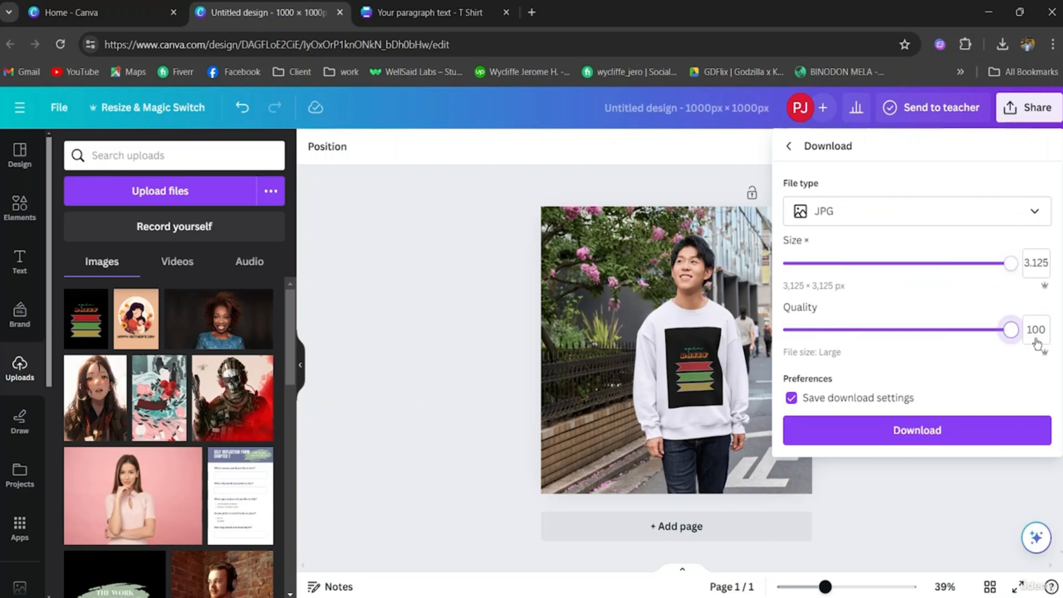
click(989, 442)
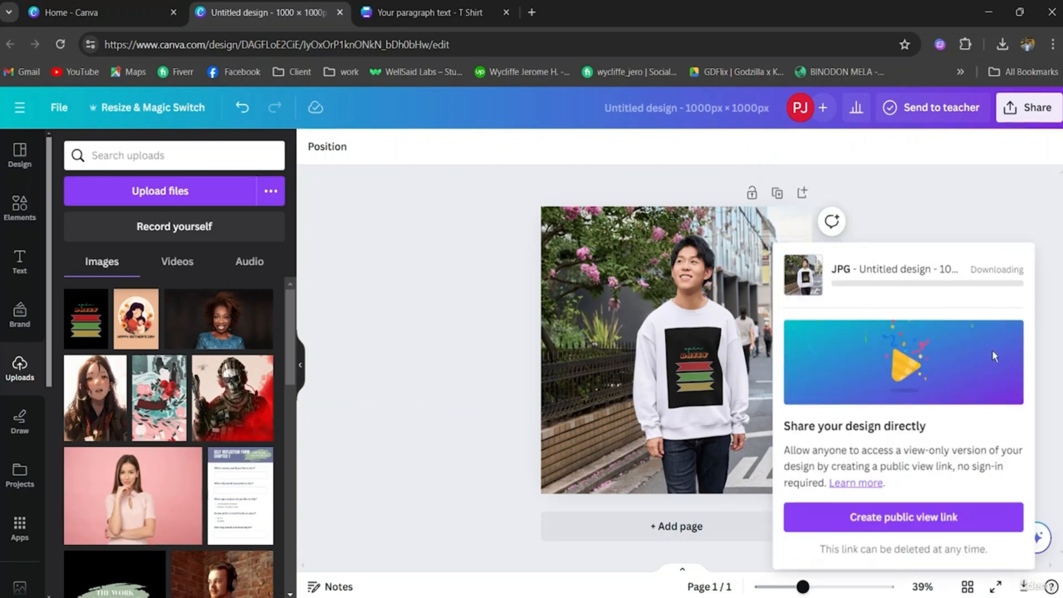